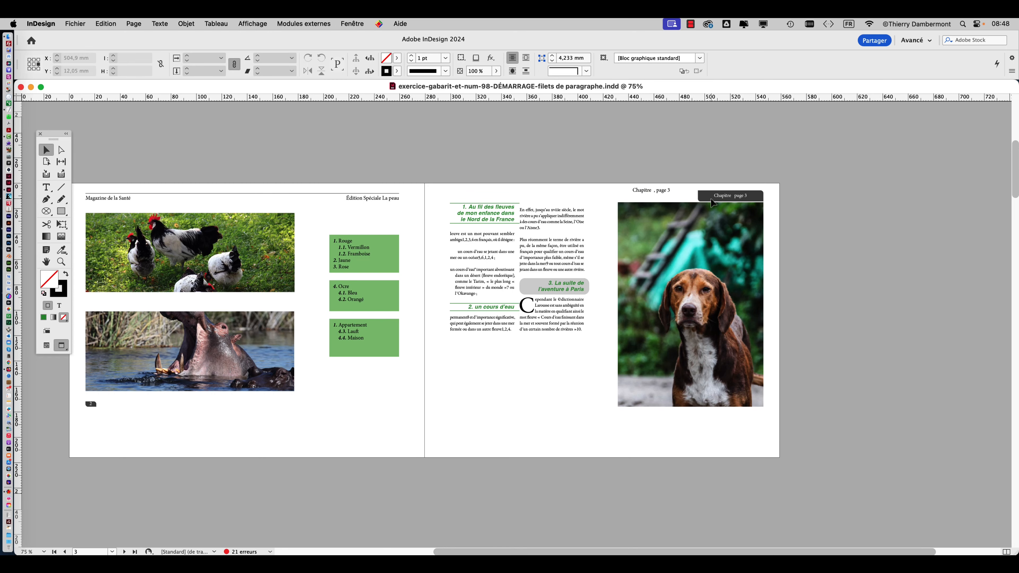
# Examine the numbered headings with green rules and the shaded heading in the text columns of page 3.
pyautogui.hscroll(-5, 439, 220)
pyautogui.scroll(-2, 573, 200)
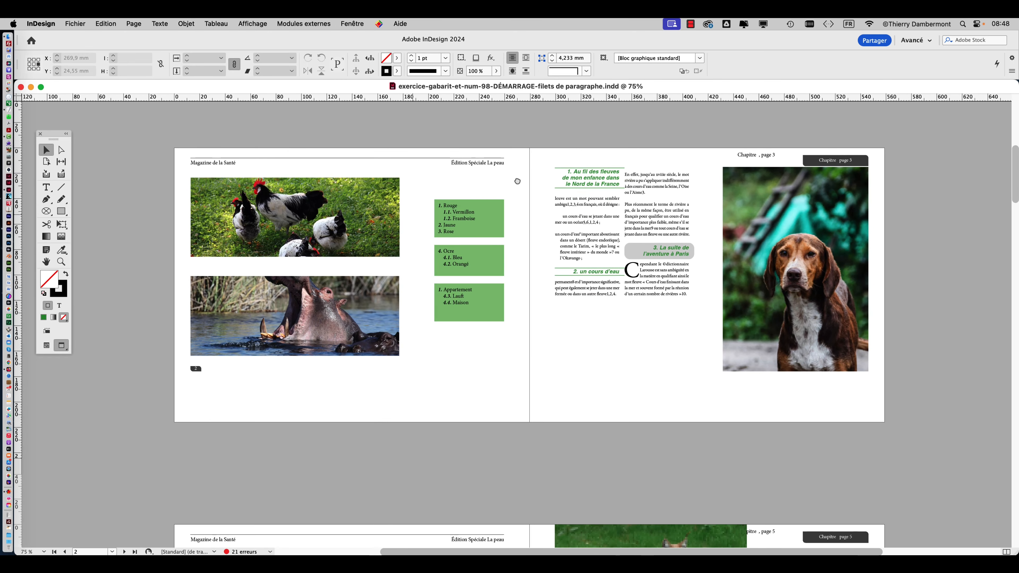
pyautogui.scroll(2, 513, 186)
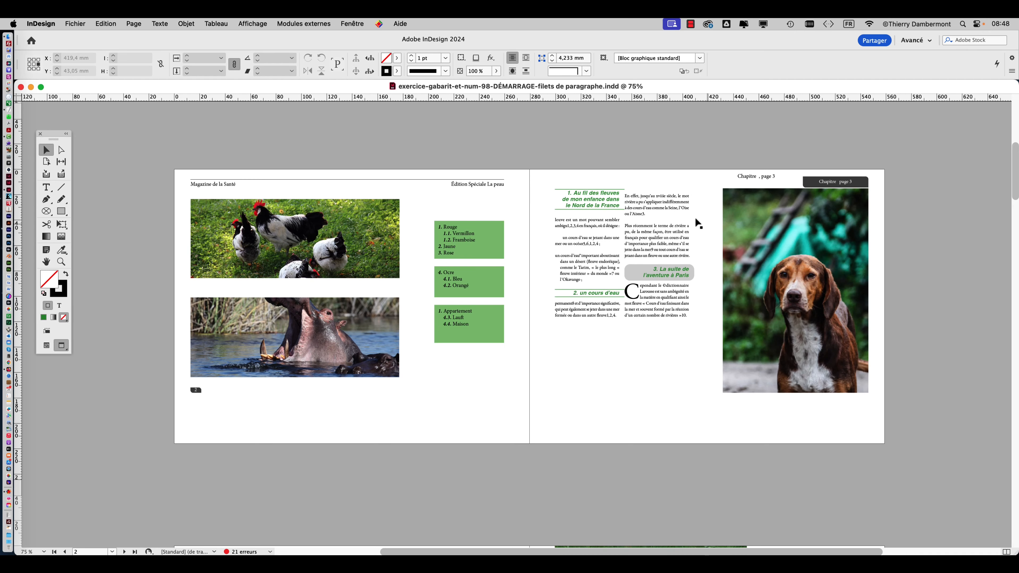
pyautogui.scroll(5, 627, 196)
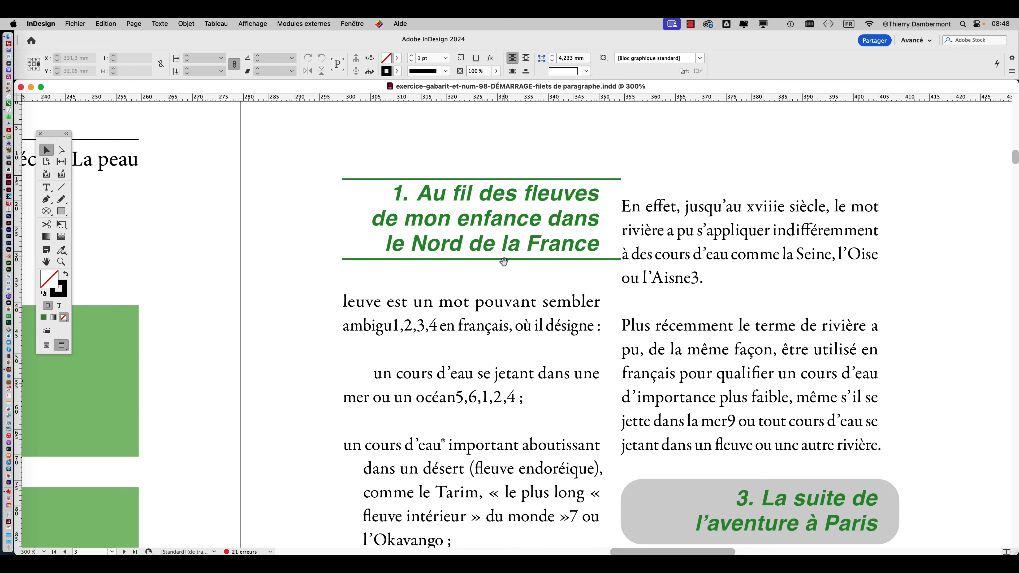
pyautogui.moveTo(514, 416); pyautogui.dragTo(466, 187)
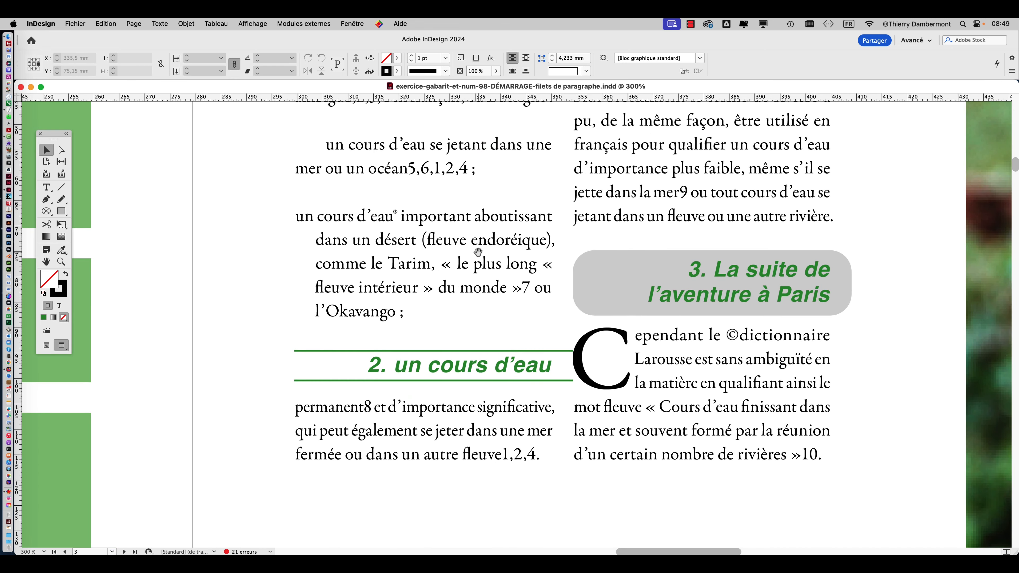
pyautogui.moveTo(471, 257); pyautogui.dragTo(462, 288)
pyautogui.press('super+minus')
pyautogui.press('super+minus')
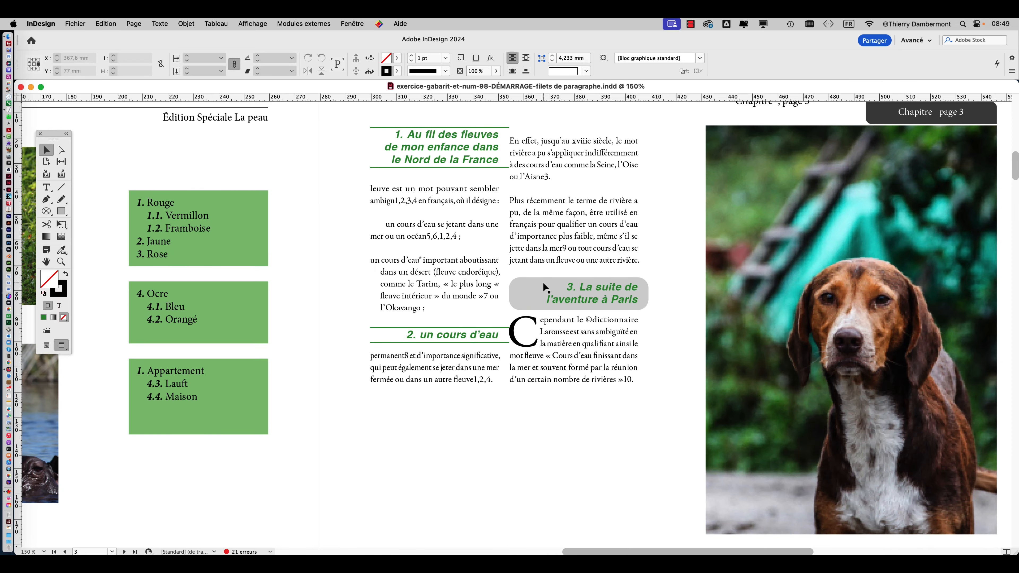
pyautogui.press('super+minus')
pyautogui.press('super+minus')
pyautogui.press('super+minus')
# Look through the document's following spreads with their running headers, tables and photos, and return to spread 2-3.
pyautogui.scroll(10, 483, 281)
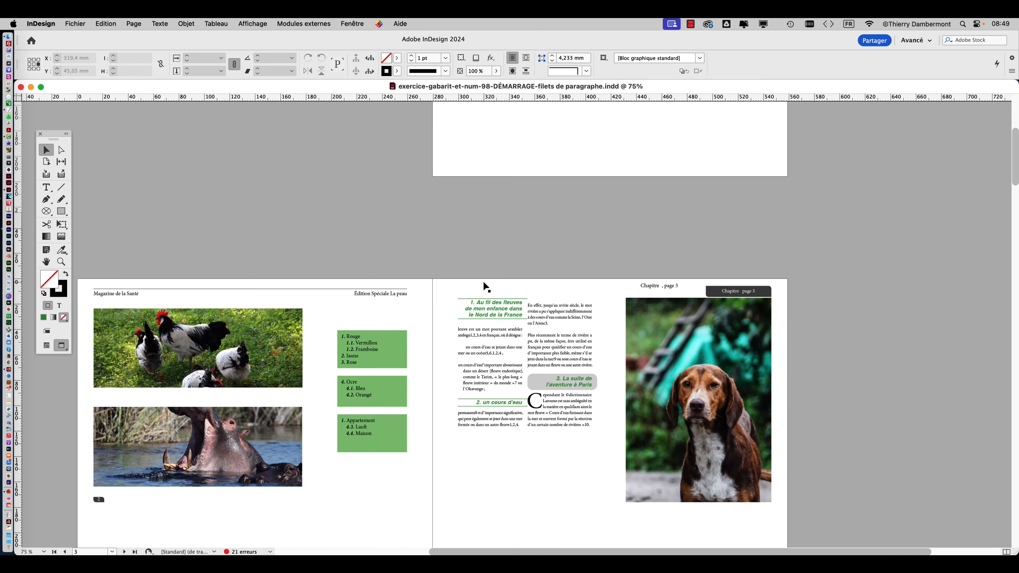
pyautogui.scroll(-10, 483, 281)
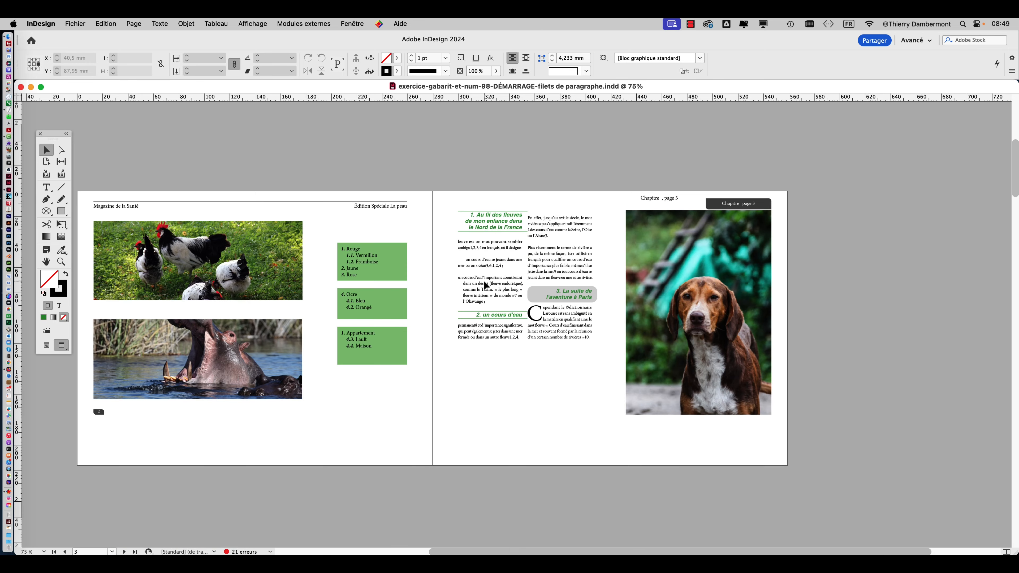
pyautogui.scroll(-5, 484, 282)
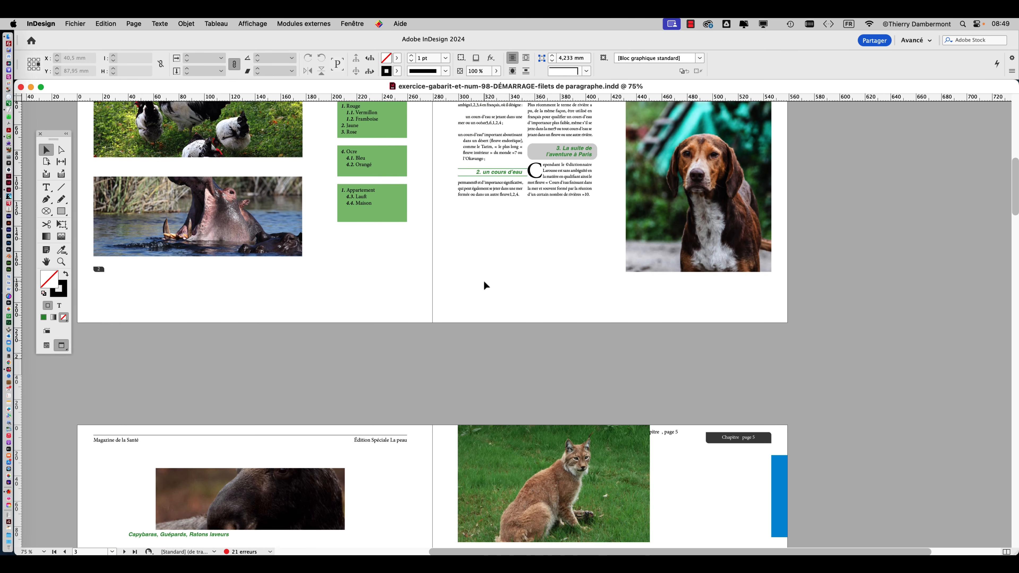
pyautogui.scroll(-3, 484, 281)
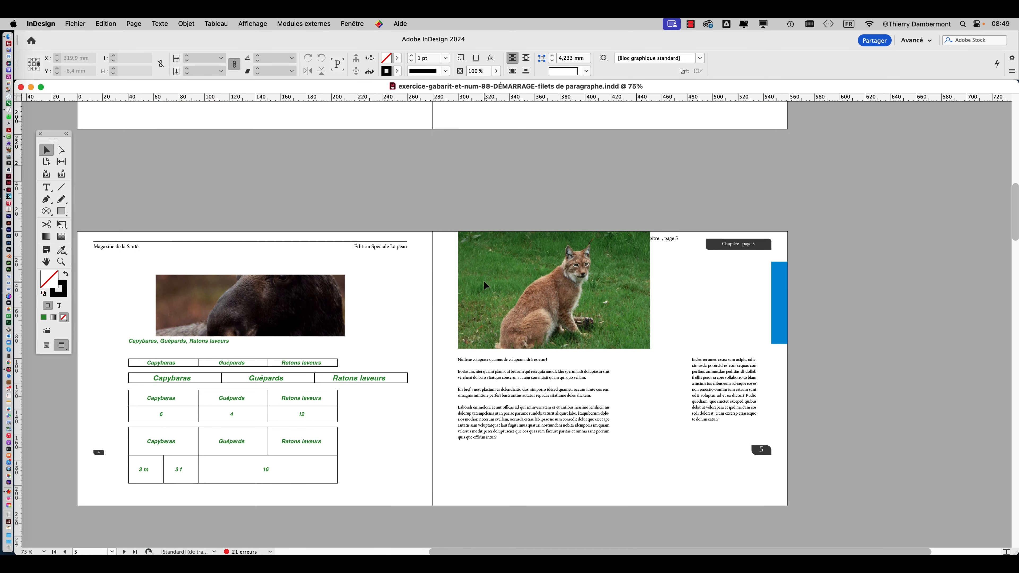
pyautogui.scroll(-1, 484, 282)
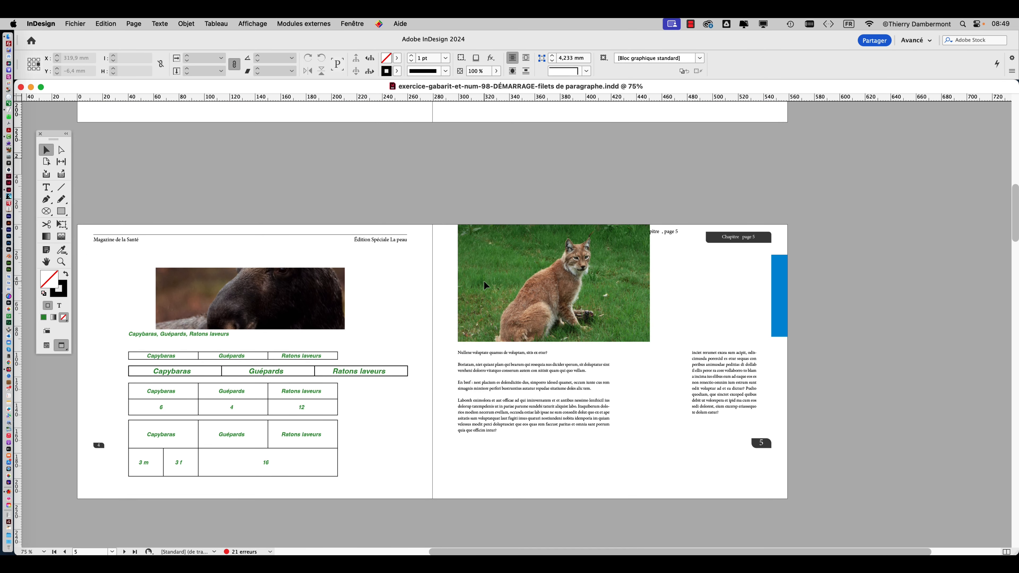
pyautogui.scroll(-1, 484, 282)
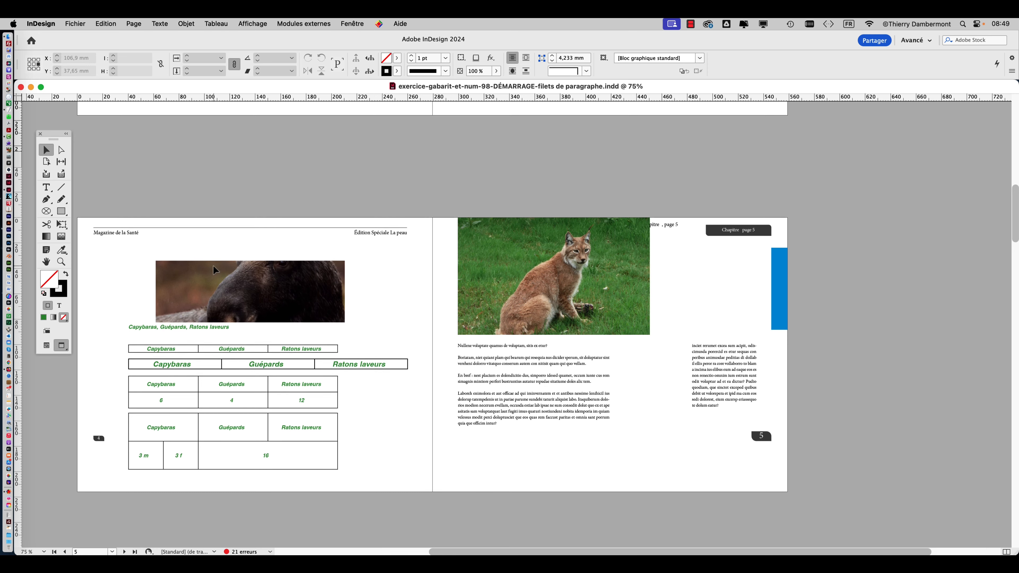
pyautogui.scroll(-10, 212, 265)
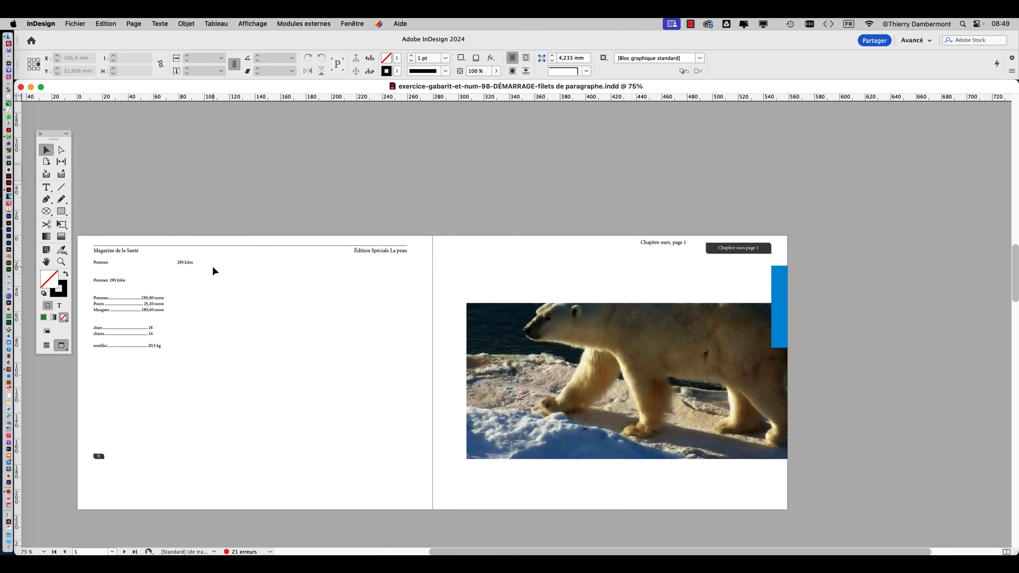
pyautogui.scroll(-5, 213, 267)
pyautogui.scroll(-6, 212, 267)
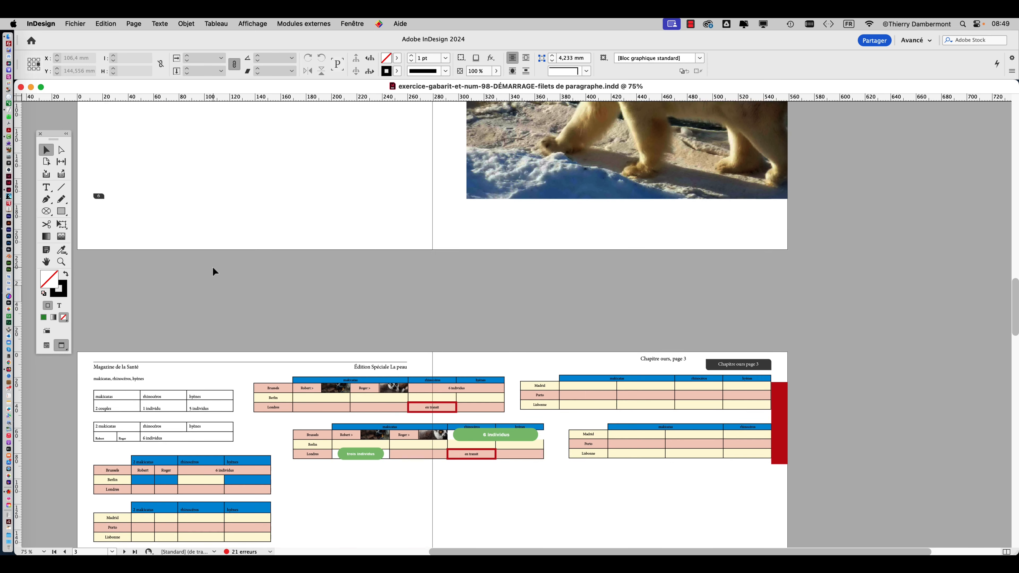
pyautogui.scroll(-5, 212, 267)
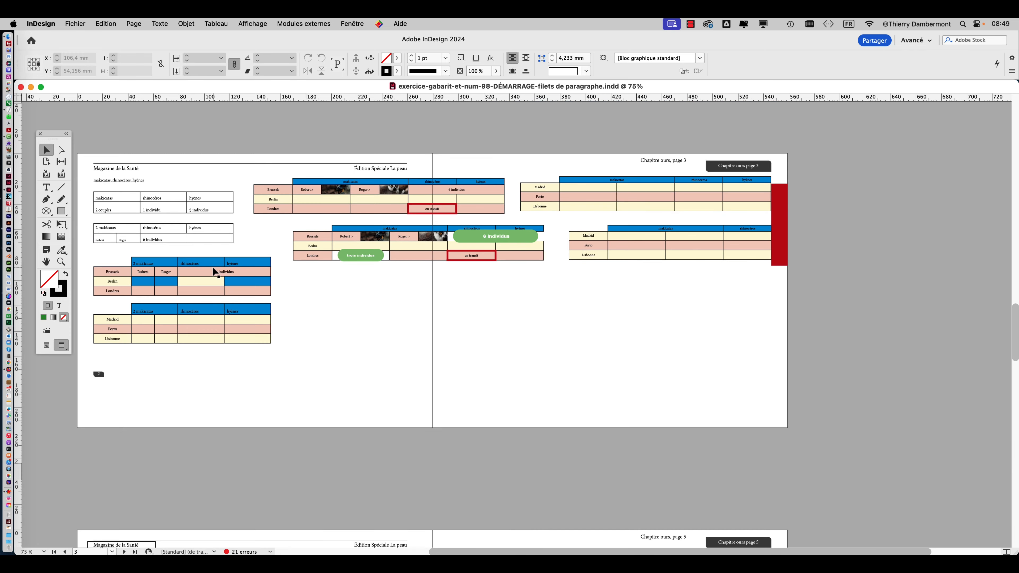
pyautogui.scroll(20, 212, 265)
pyautogui.scroll(-12, 212, 265)
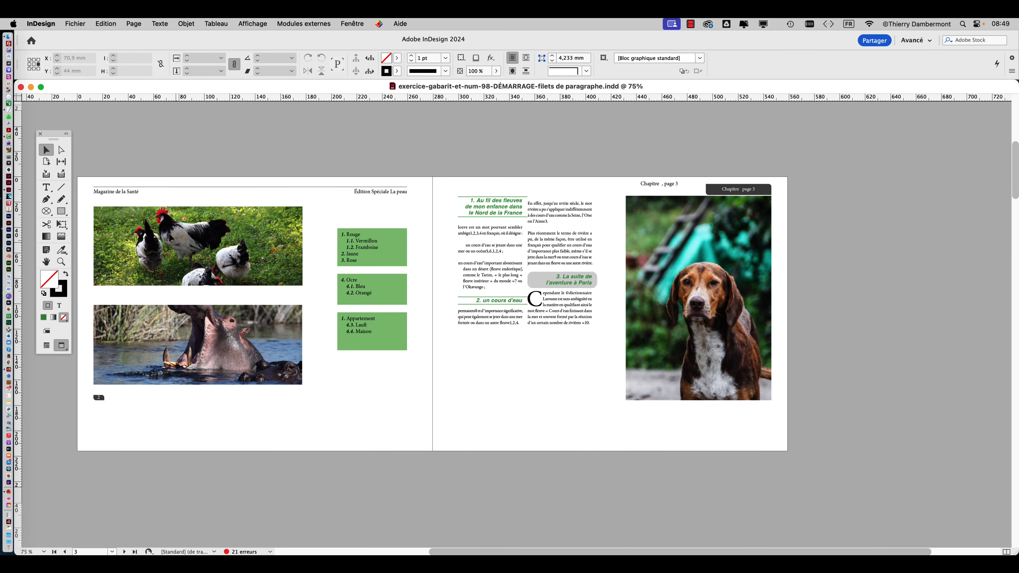
# Show the Pages panel and enlarge it and its master area so that all masters and document spreads fit.
pyautogui.press('super+1')
pyautogui.moveTo(232, 195); pyautogui.dragTo(251, 162)
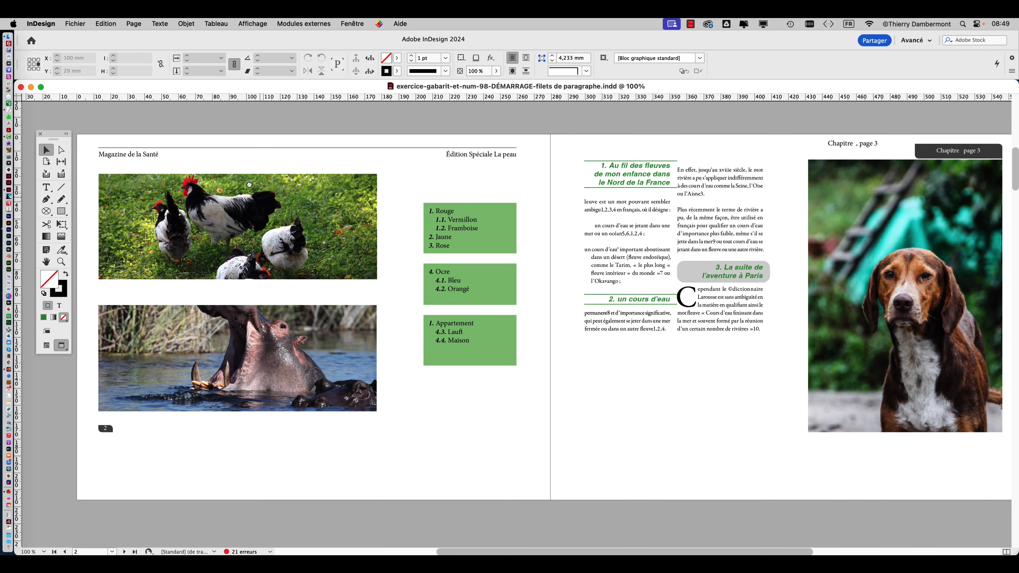
pyautogui.click(310, 21)
pyautogui.moveTo(351, 23)
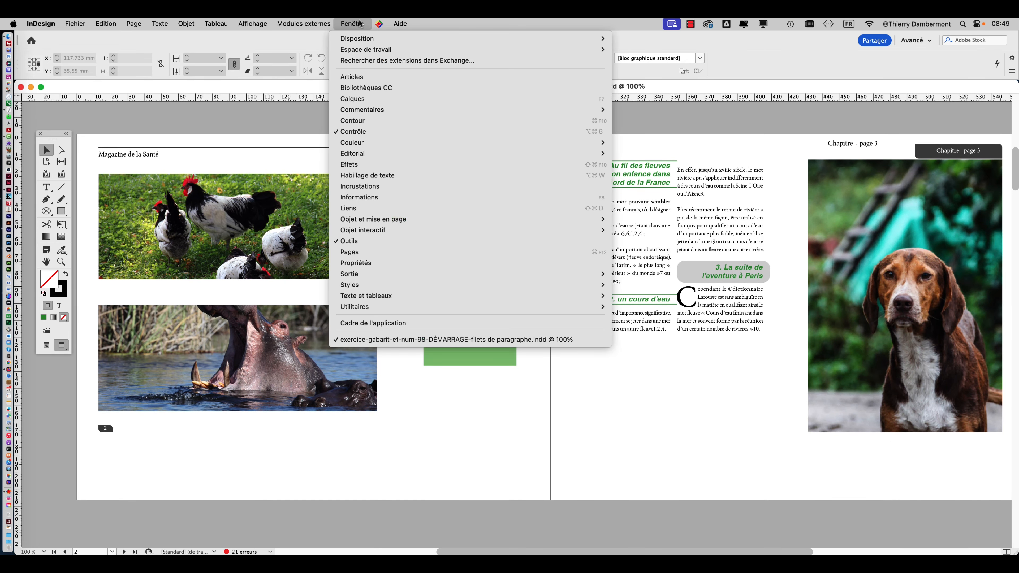
pyautogui.click(398, 253)
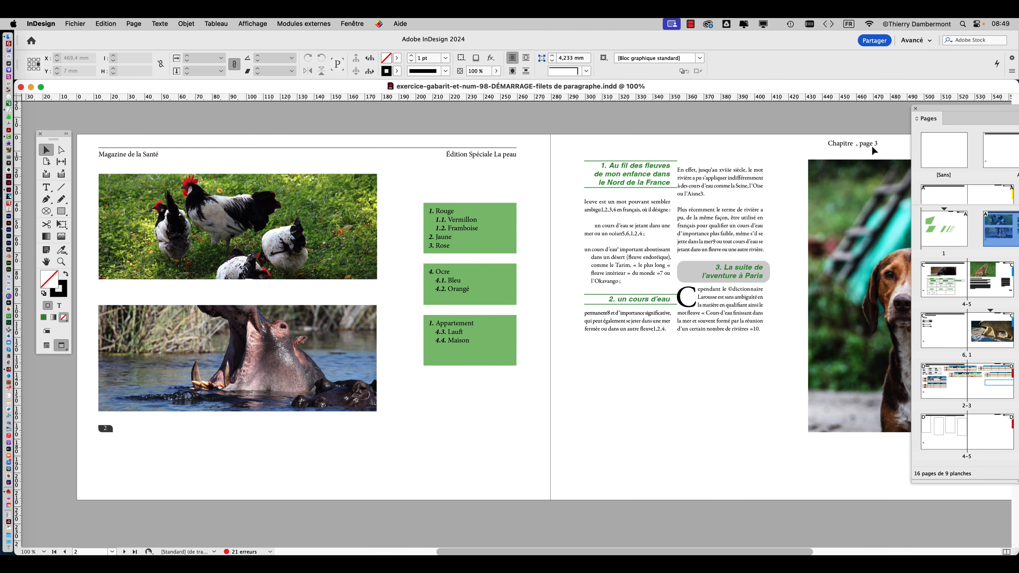
pyautogui.moveTo(938, 109); pyautogui.dragTo(621, 58)
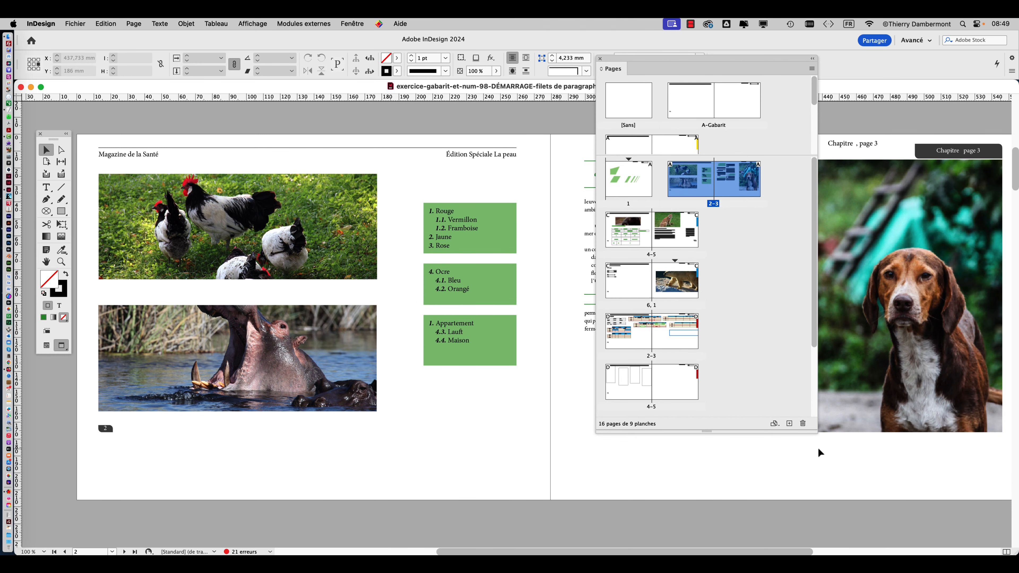
pyautogui.moveTo(816, 432); pyautogui.dragTo(954, 509)
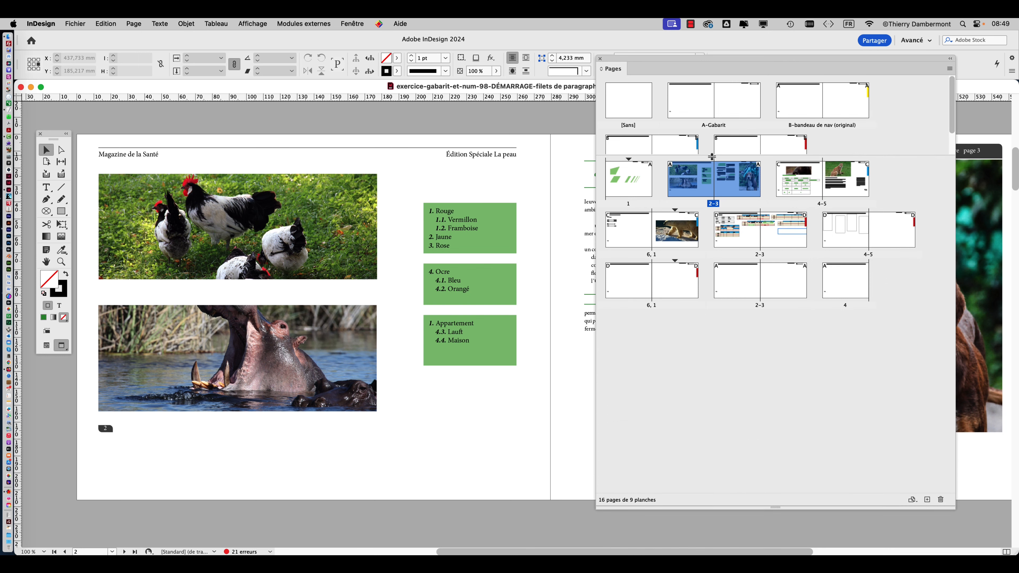
pyautogui.moveTo(711, 157); pyautogui.dragTo(711, 202)
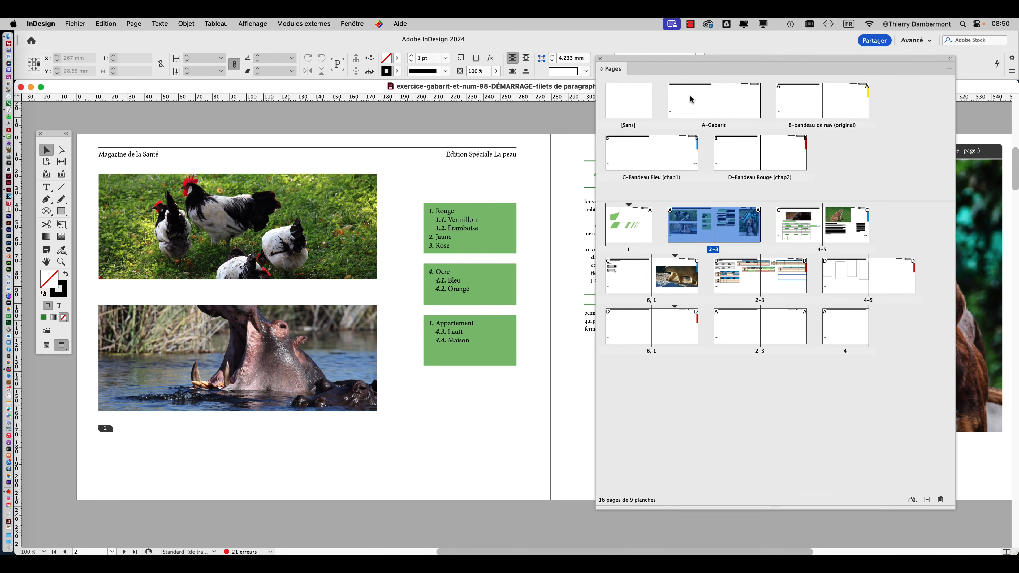
# Open the A-Gabarit master at its "Magazine de la Santé" header and set the screen mode to Normal.
pyautogui.doubleClick(690, 99)
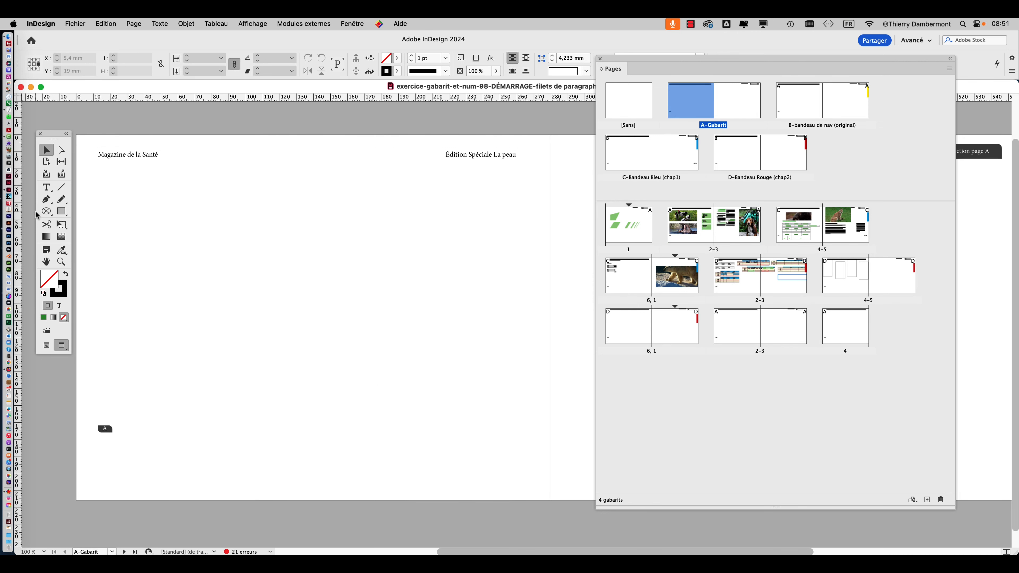
pyautogui.click(43, 191)
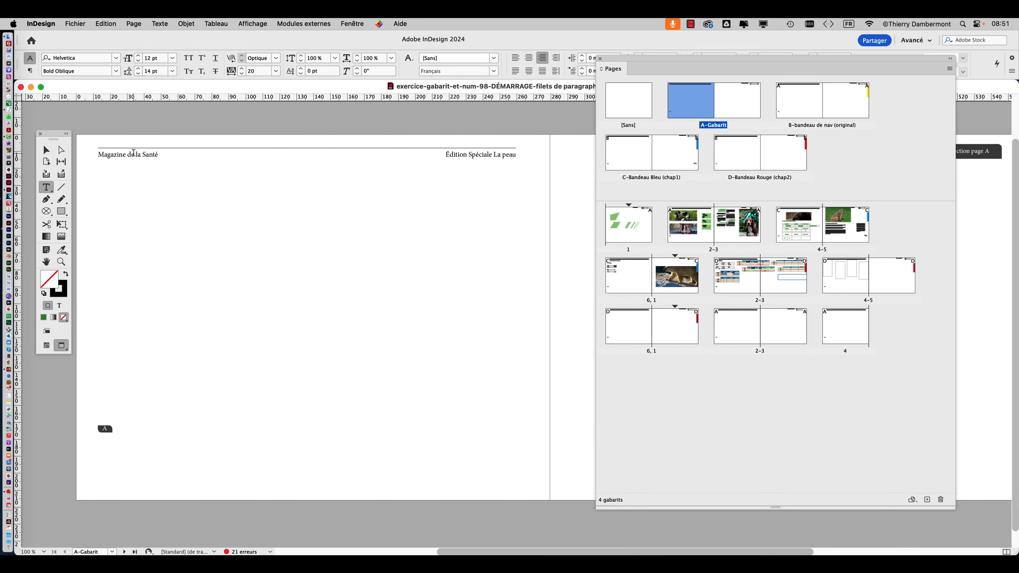
pyautogui.click(134, 154)
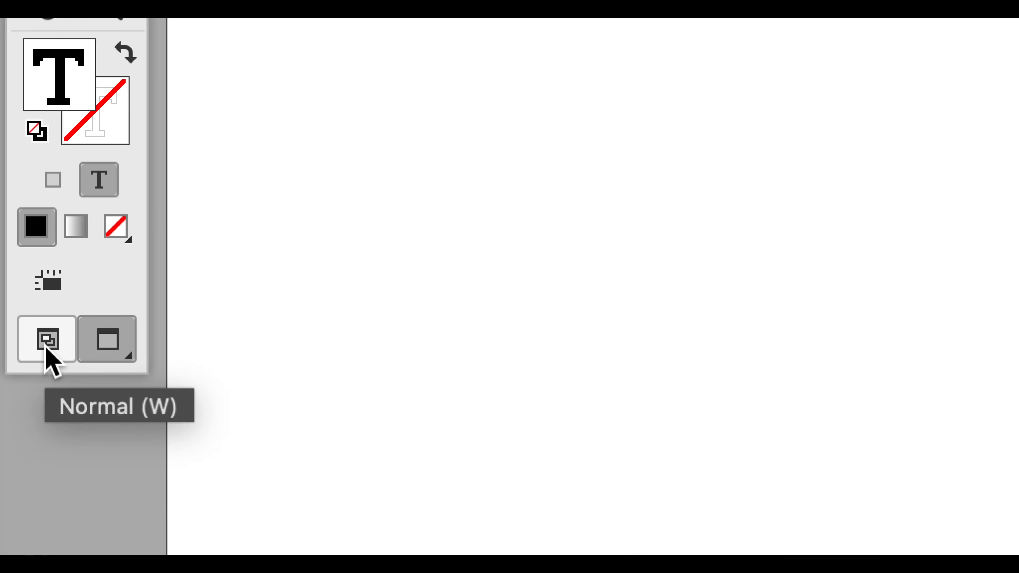
pyautogui.click(47, 349)
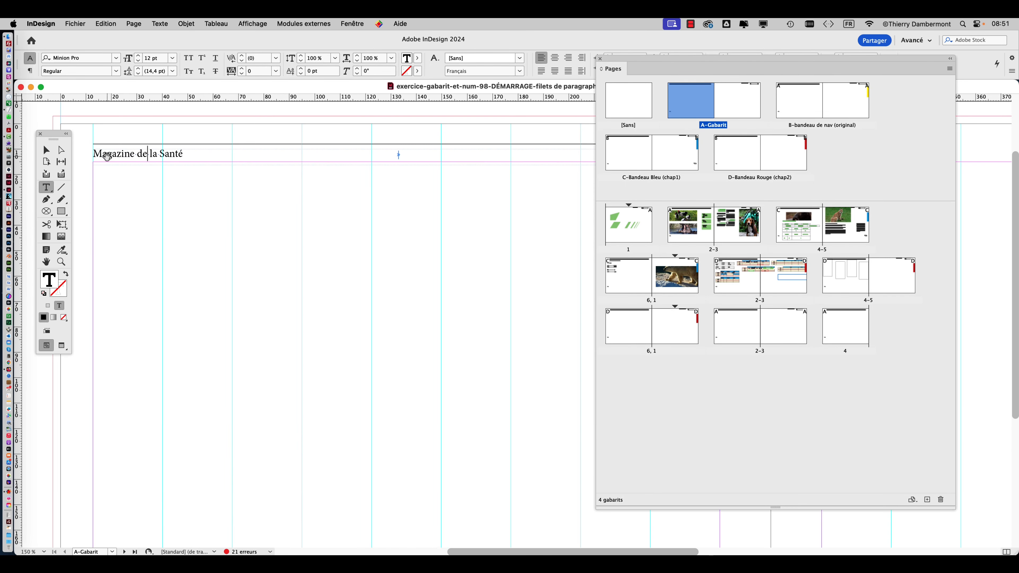
# Try moving the "Magazine de la Santé" header frame farther down the A-Gabarit master page and undo the move.
pyautogui.press('Escape')
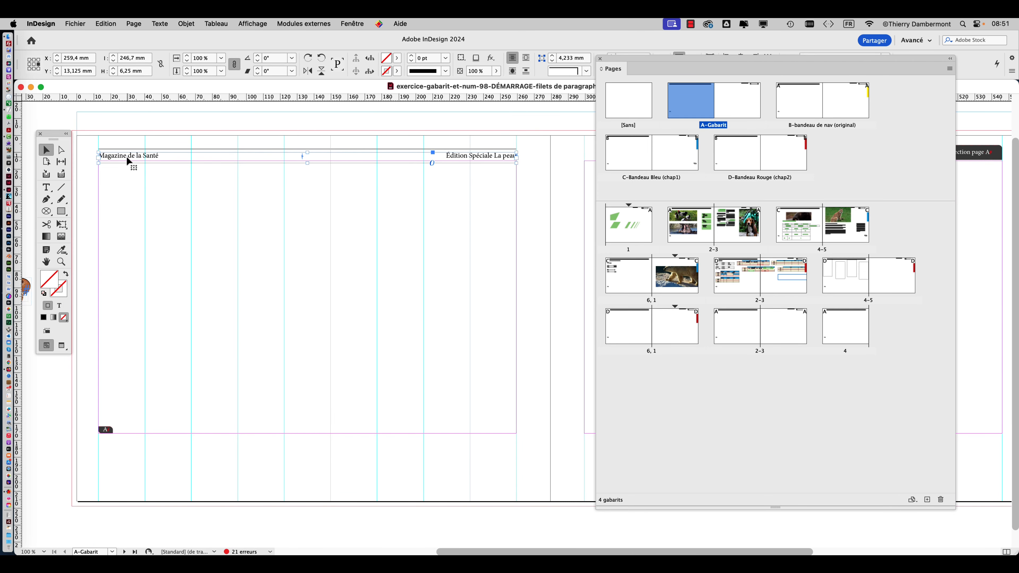
pyautogui.moveTo(127, 156); pyautogui.dragTo(189, 215)
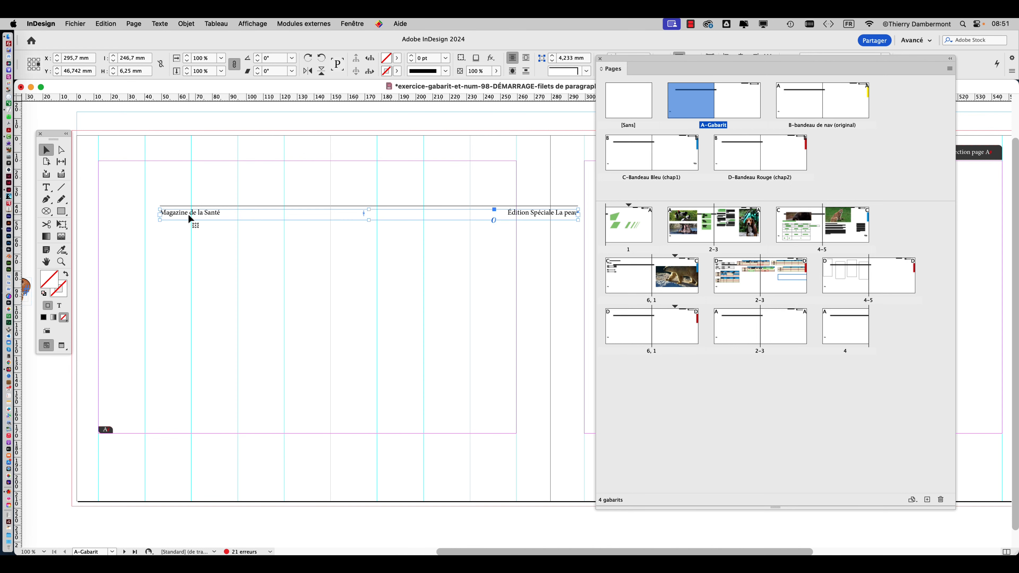
pyautogui.click(114, 24)
pyautogui.click(117, 39)
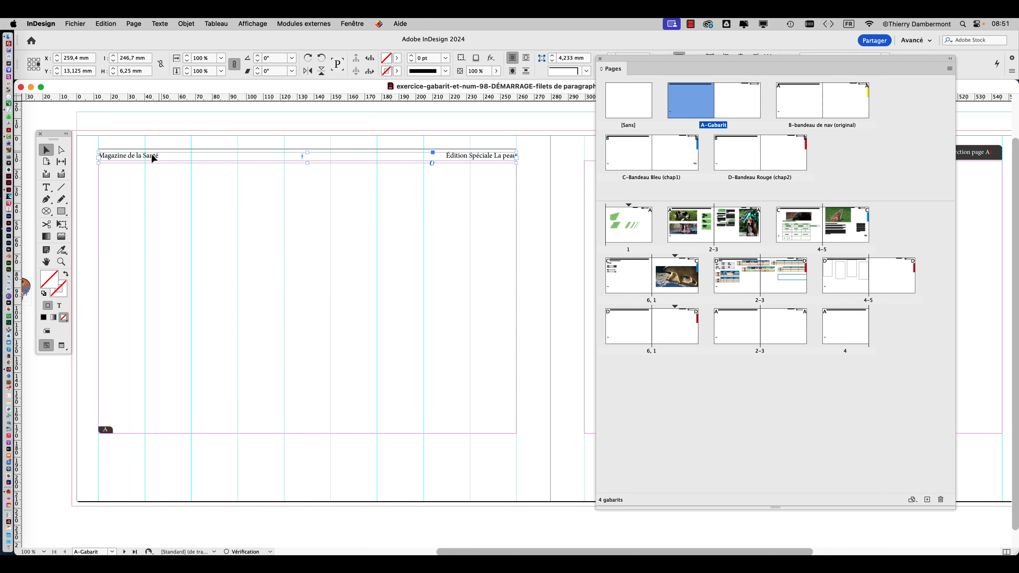
# Place the text cursor in the "Magazine de la Santé" header line and move the Pages panel clear of the header.
pyautogui.click(46, 188)
pyautogui.click(140, 156)
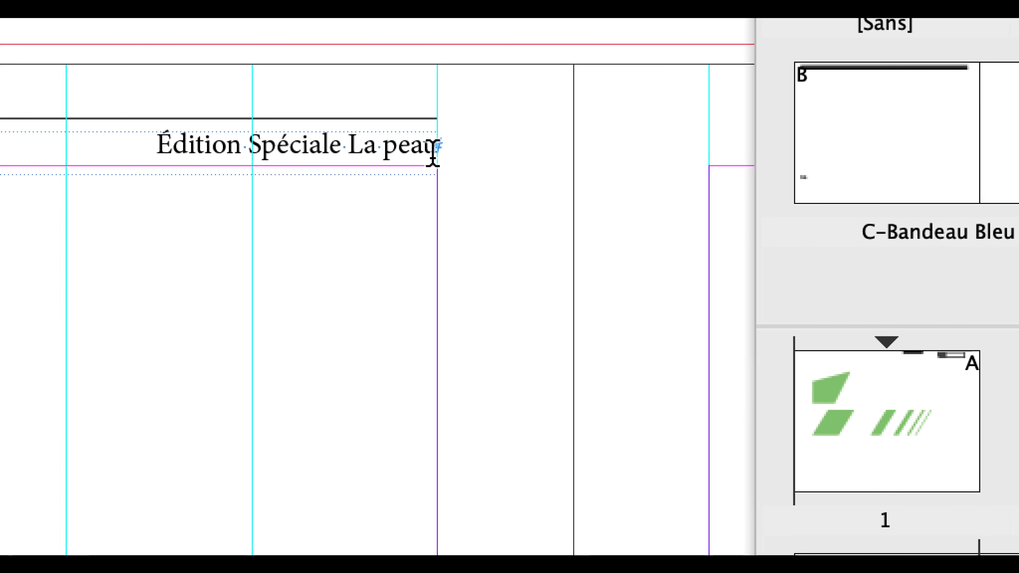
pyautogui.scroll(3, 438, 158)
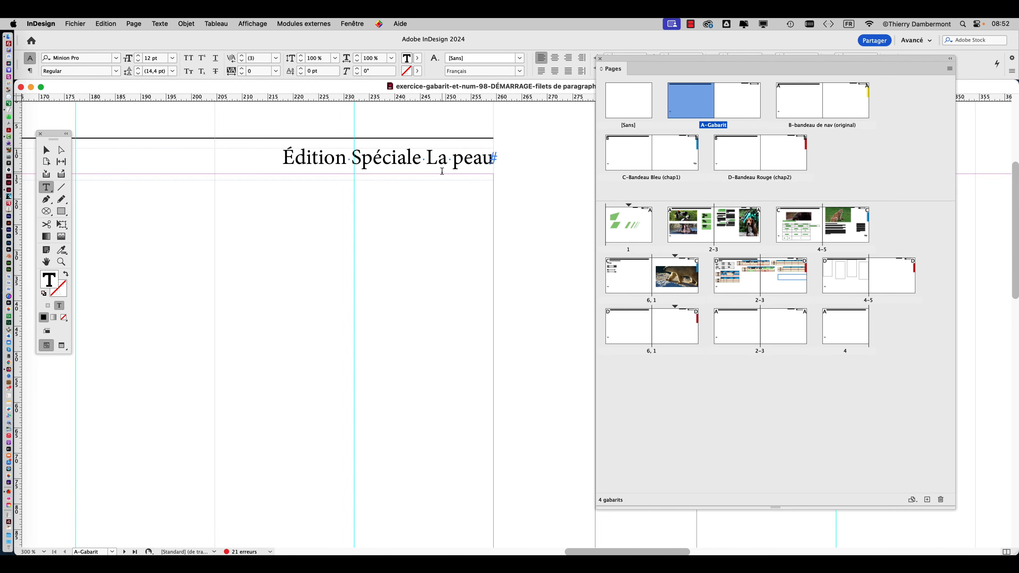
pyautogui.press('super+minus')
pyautogui.press('super+minus')
pyautogui.press('super+minus')
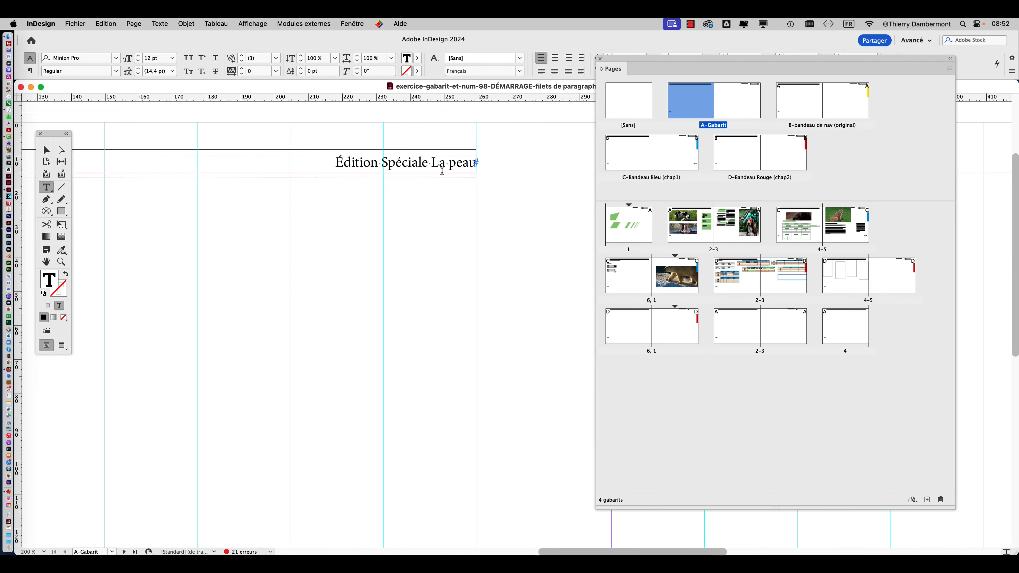
pyautogui.moveTo(403, 174); pyautogui.dragTo(510, 148)
pyautogui.moveTo(619, 62); pyautogui.dragTo(705, 71)
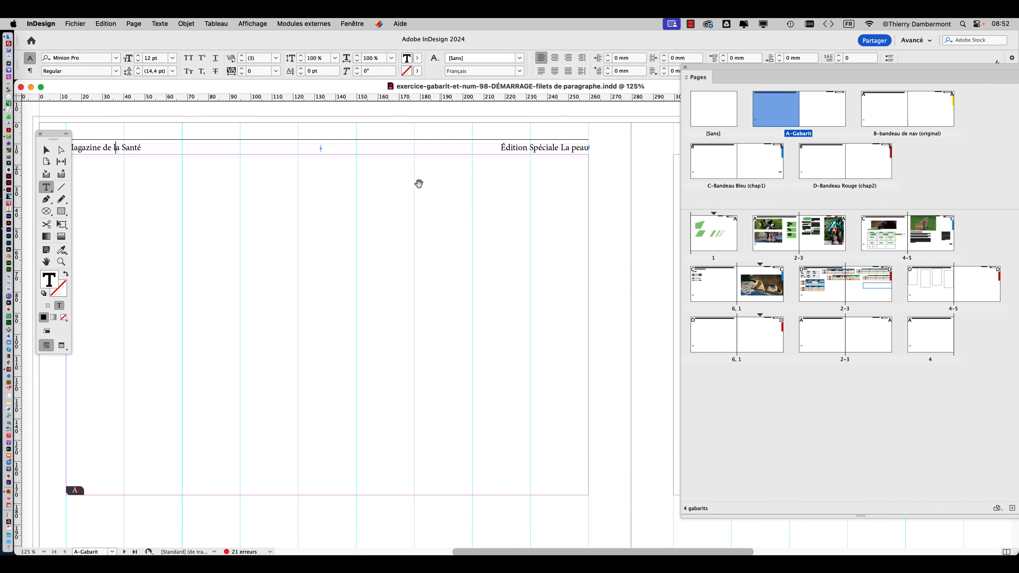
pyautogui.moveTo(418, 181); pyautogui.dragTo(455, 191)
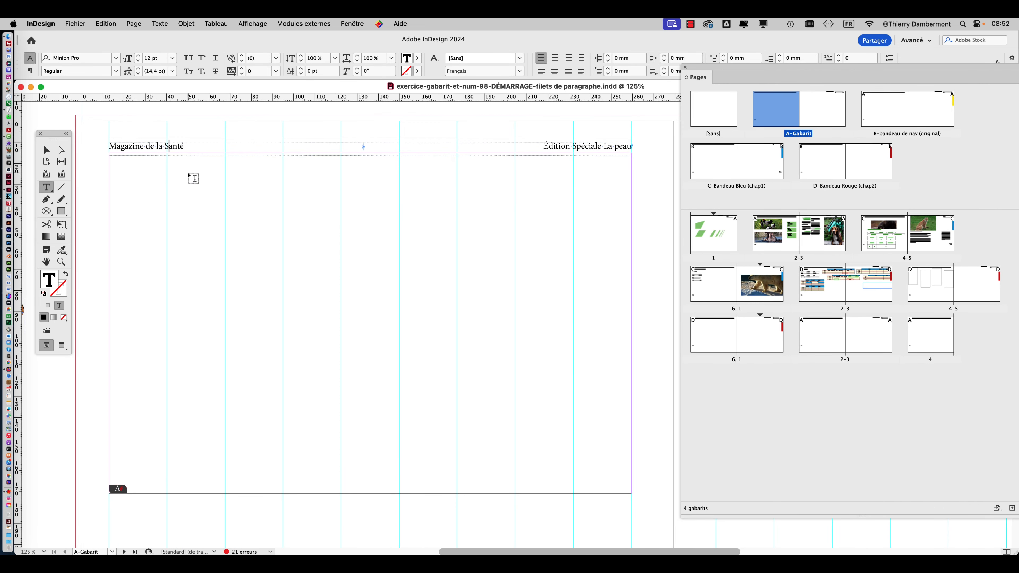
# Open the Paragraph panel for the header line and place it over the empty area of the master page.
pyautogui.click(159, 24)
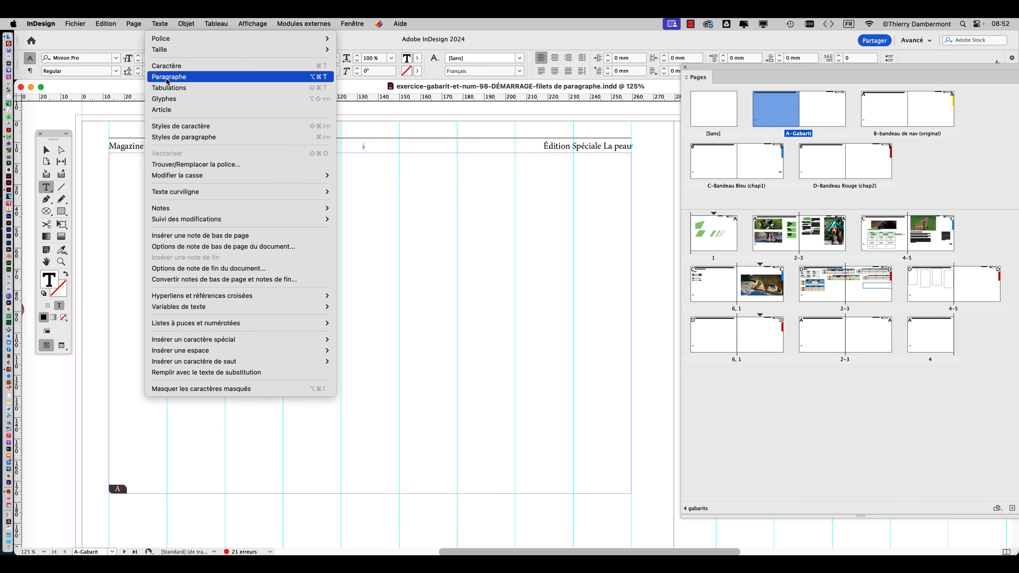
pyautogui.click(168, 76)
pyautogui.moveTo(863, 322); pyautogui.dragTo(313, 178)
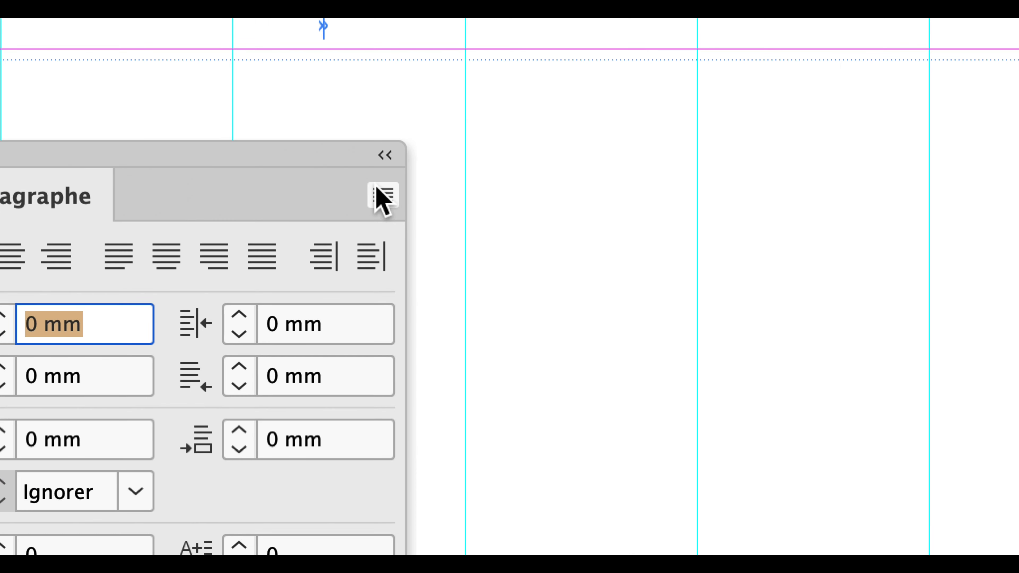
# Open the Paragraph Rules settings for the "Magazine de la Santé" header line and move the dialog away from the header.
pyautogui.click(380, 195)
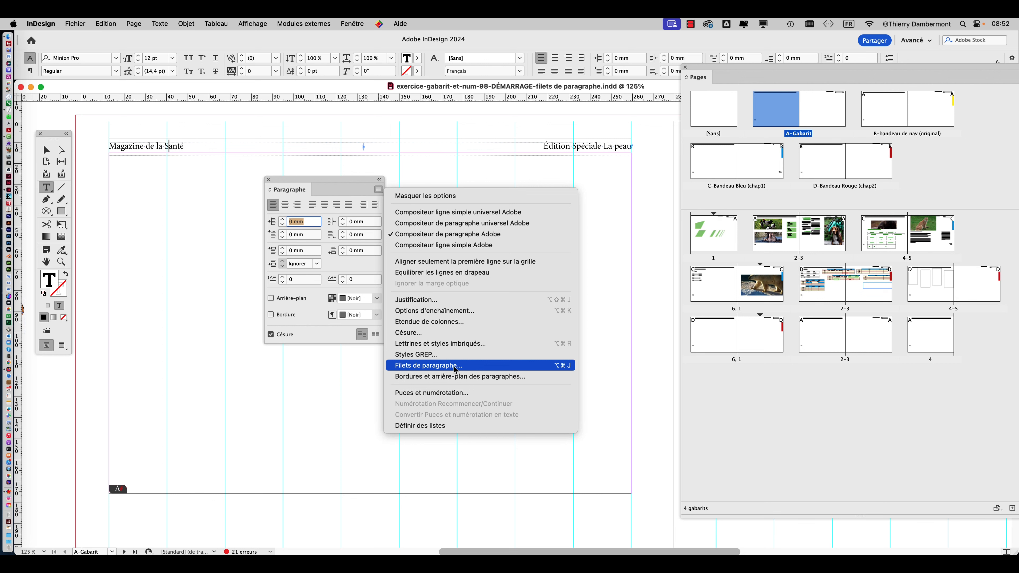
pyautogui.click(455, 367)
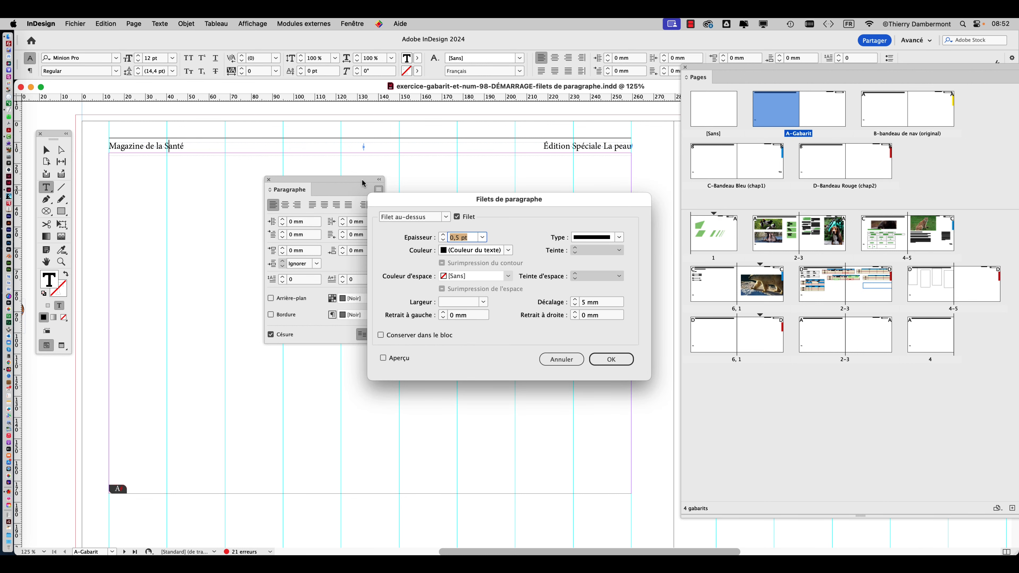
pyautogui.moveTo(427, 201); pyautogui.dragTo(452, 174)
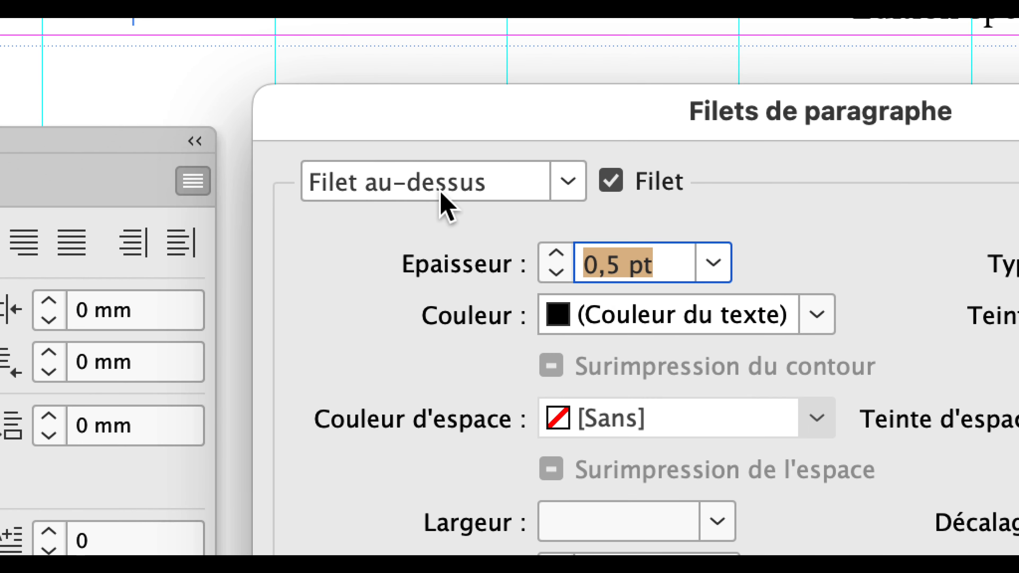
# Inspect the Filet au-dessous settings and return to the Filet au-dessus settings.
pyautogui.click(441, 193)
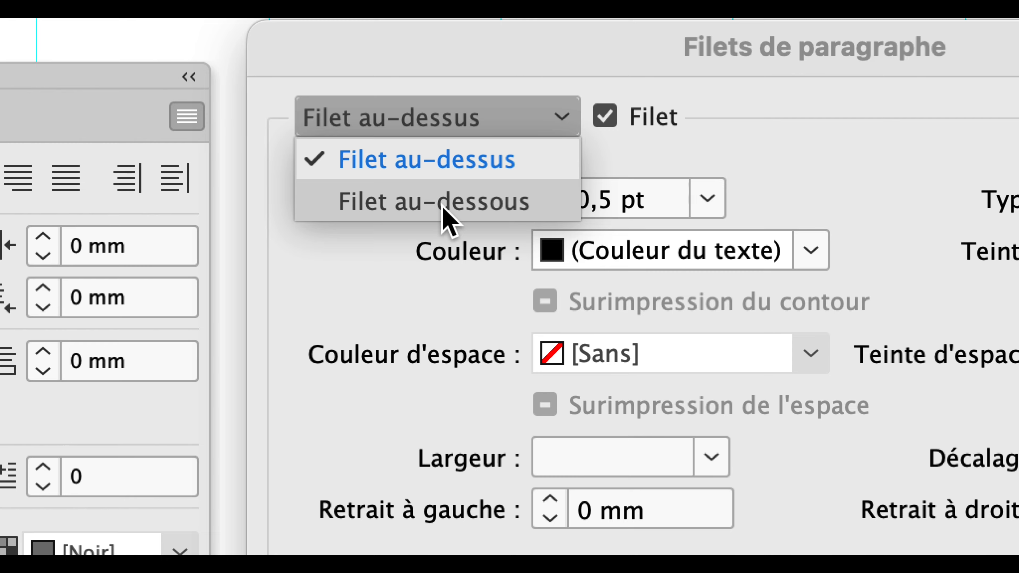
pyautogui.click(441, 201)
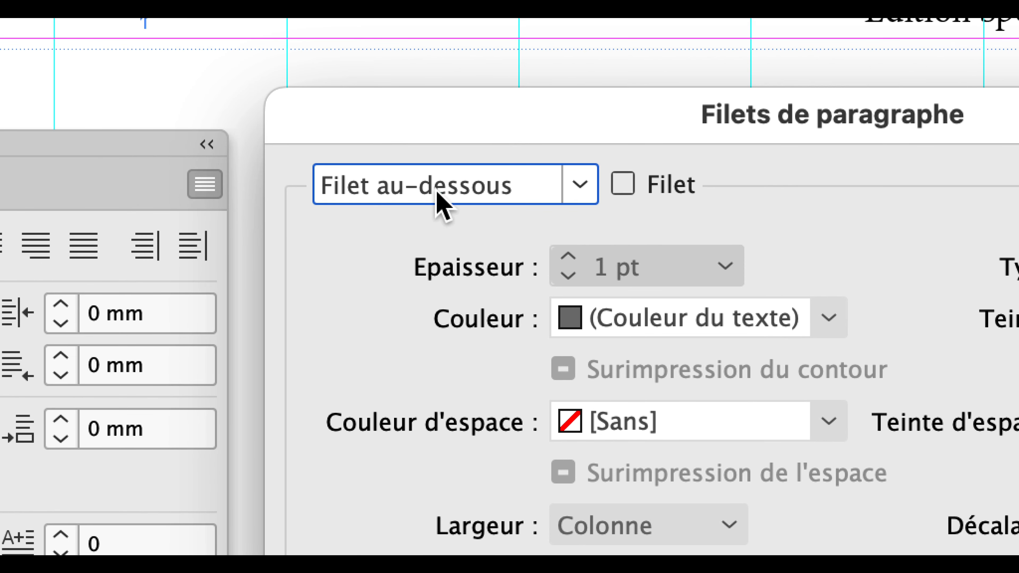
pyautogui.click(437, 193)
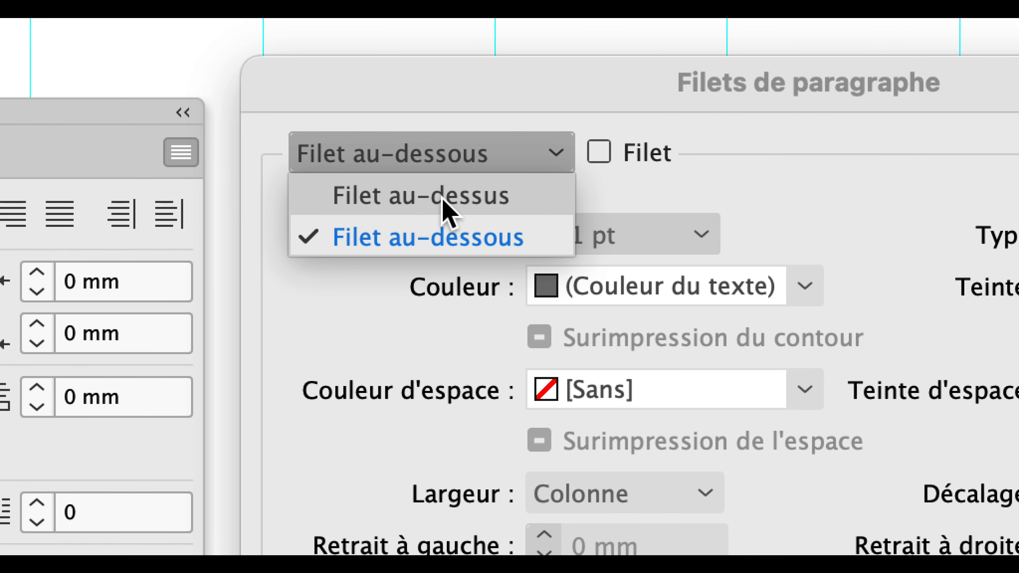
pyautogui.click(443, 199)
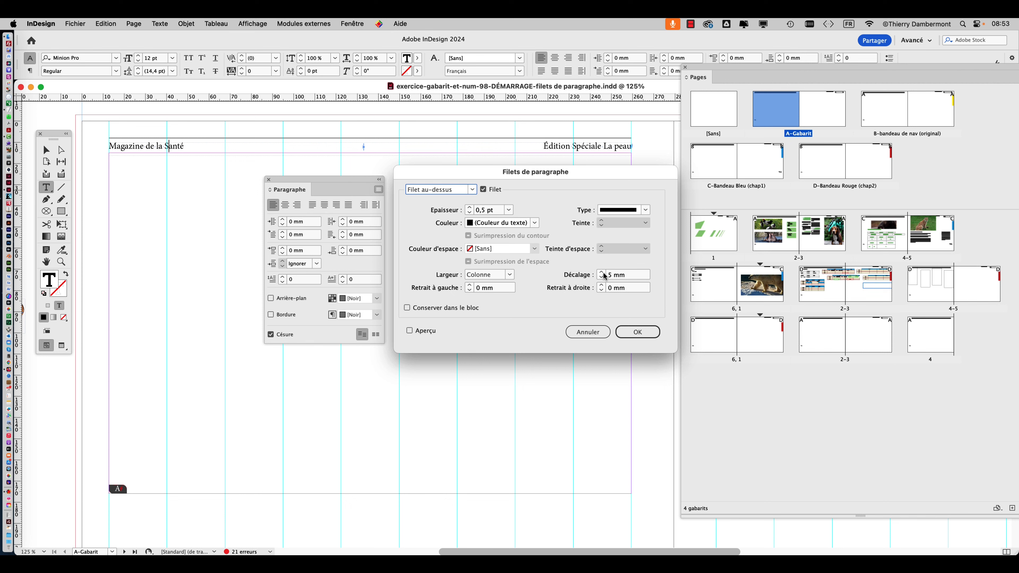
# Move the Paragraph Rules dialog away from the Paragraph panel and turn on the preview.
pyautogui.moveTo(431, 173); pyautogui.dragTo(476, 182)
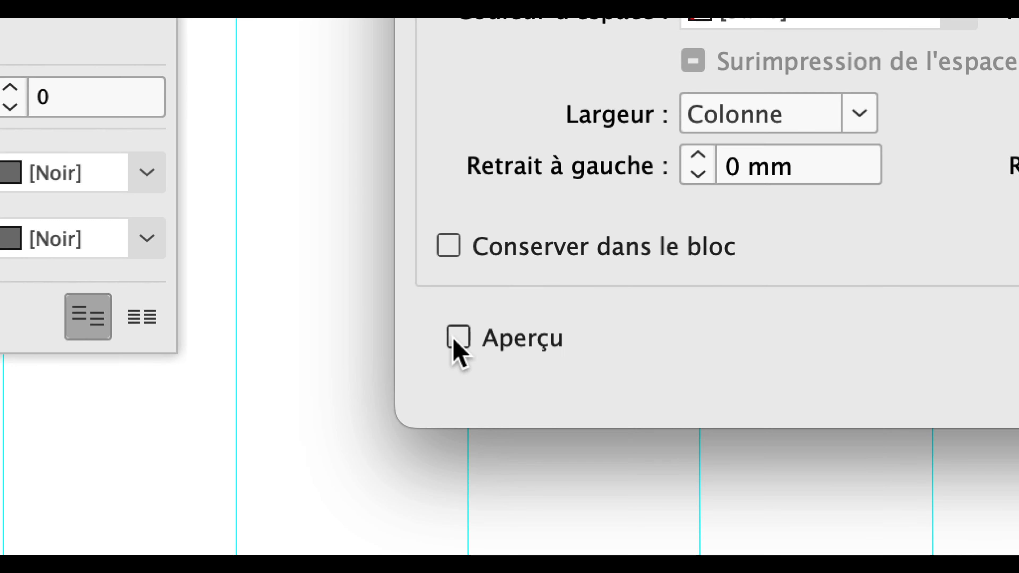
pyautogui.click(454, 341)
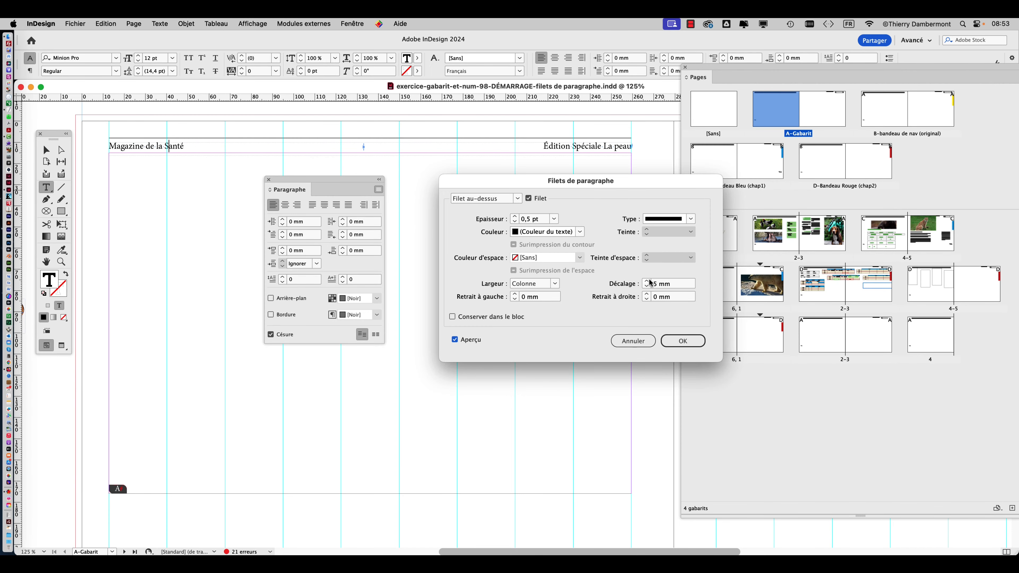
# Try the offset of the rule above the header at 7 mm and 0 mm, and restore it to 5 mm.
pyautogui.click(647, 281)
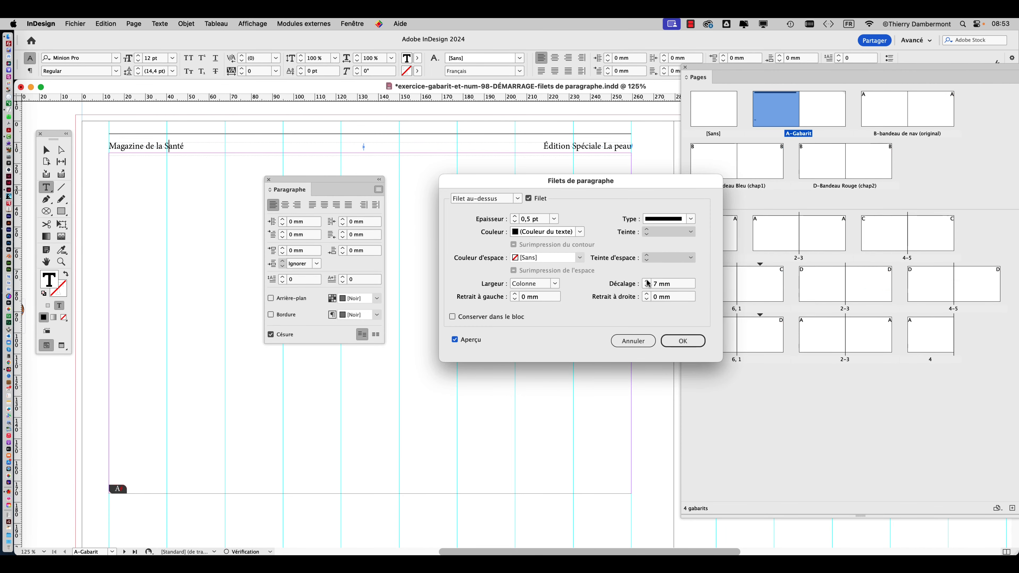
pyautogui.click(647, 286)
pyautogui.click(646, 286)
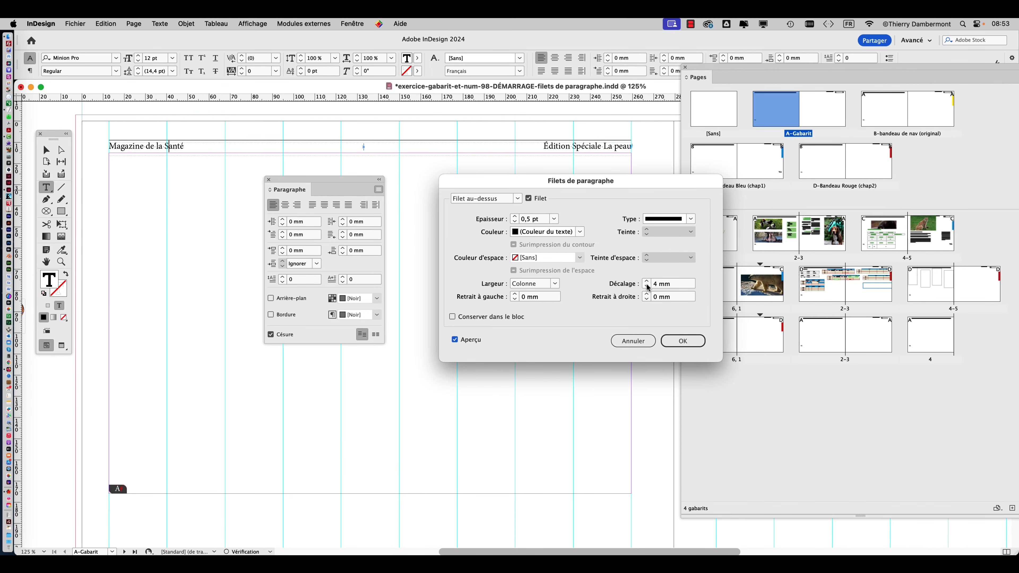
pyautogui.click(647, 286)
pyautogui.click(647, 286)
pyautogui.click(647, 286)
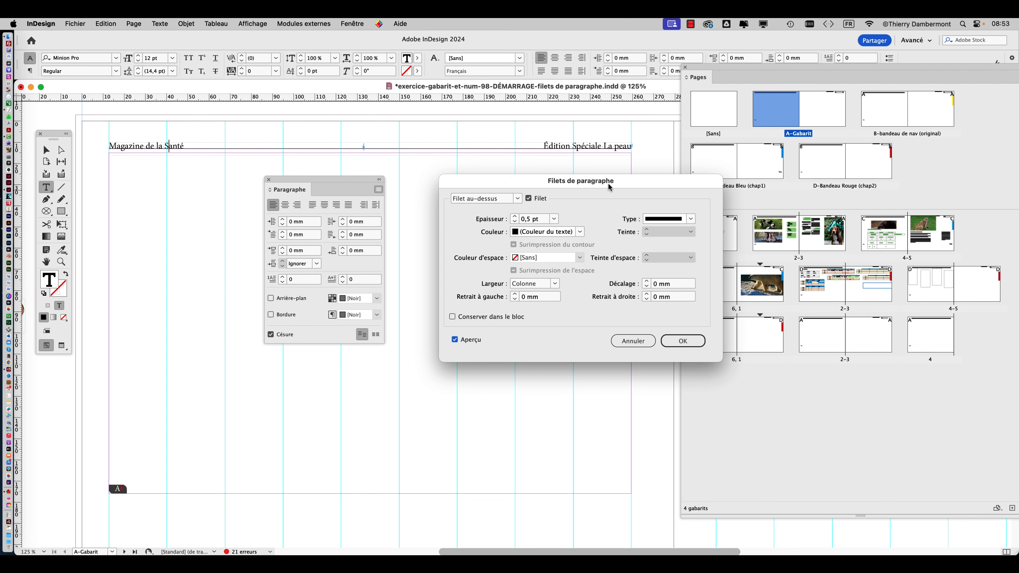
pyautogui.moveTo(608, 187); pyautogui.dragTo(199, 219)
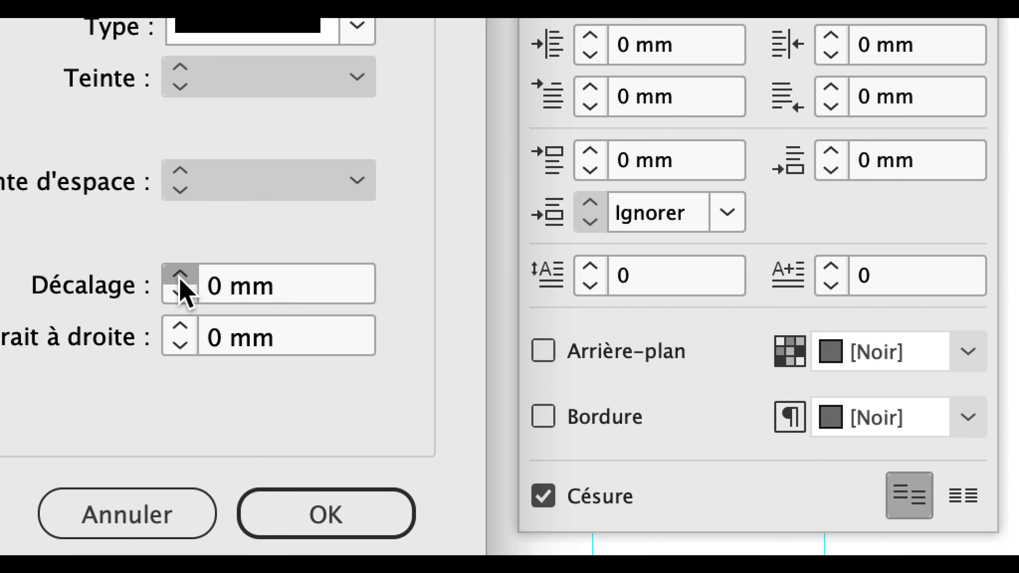
pyautogui.click(180, 274)
pyautogui.click(180, 275)
pyautogui.click(181, 275)
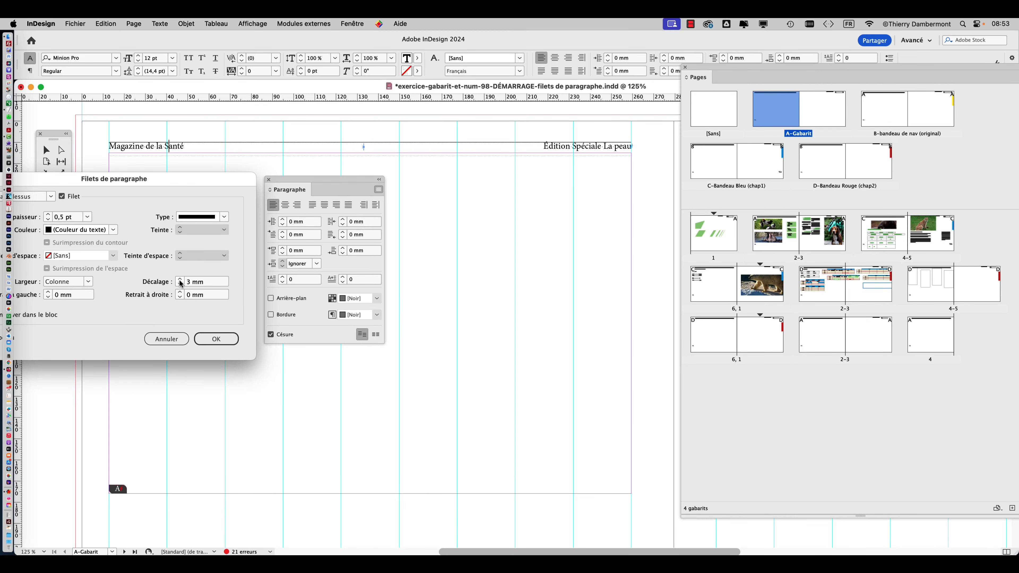
pyautogui.click(180, 280)
pyautogui.click(180, 279)
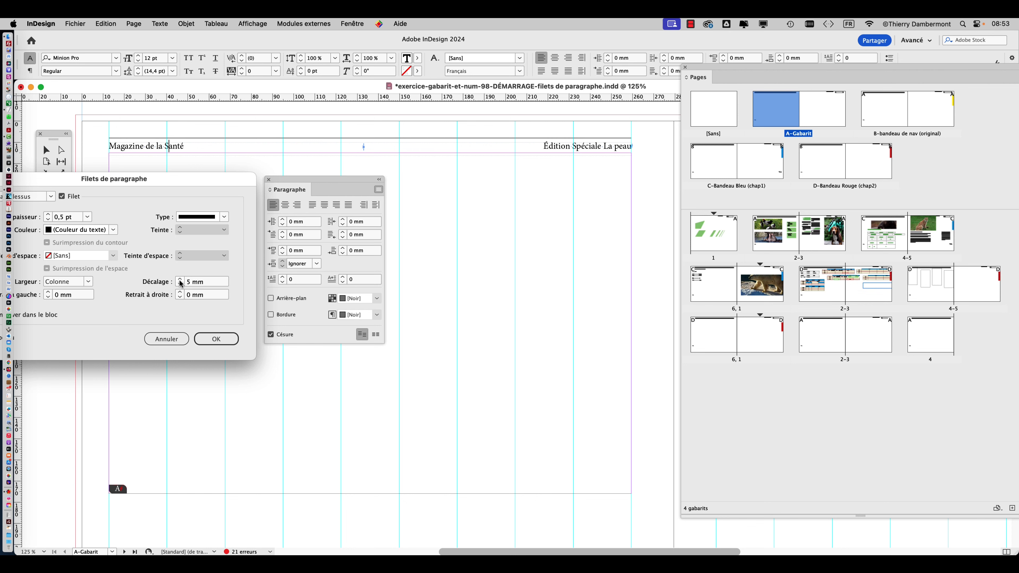
pyautogui.moveTo(166, 182); pyautogui.dragTo(618, 180)
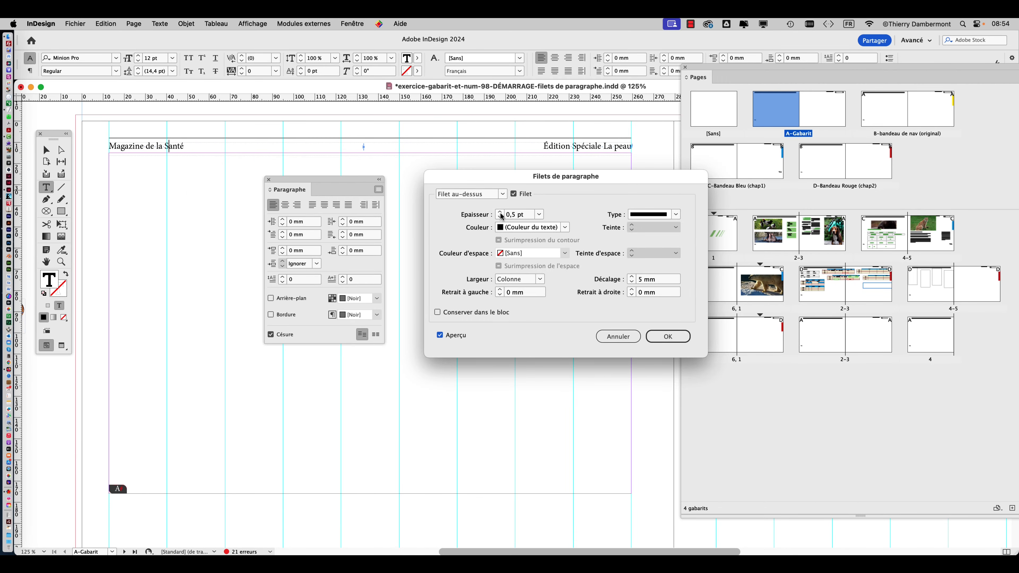
# Set the rule above the header to 2 pt thick, try the C=100 M=90 J=10 N=0 colour and settle on C=0 M=100 J=0 N=0.
pyautogui.click(472, 196)
pyautogui.click(500, 213)
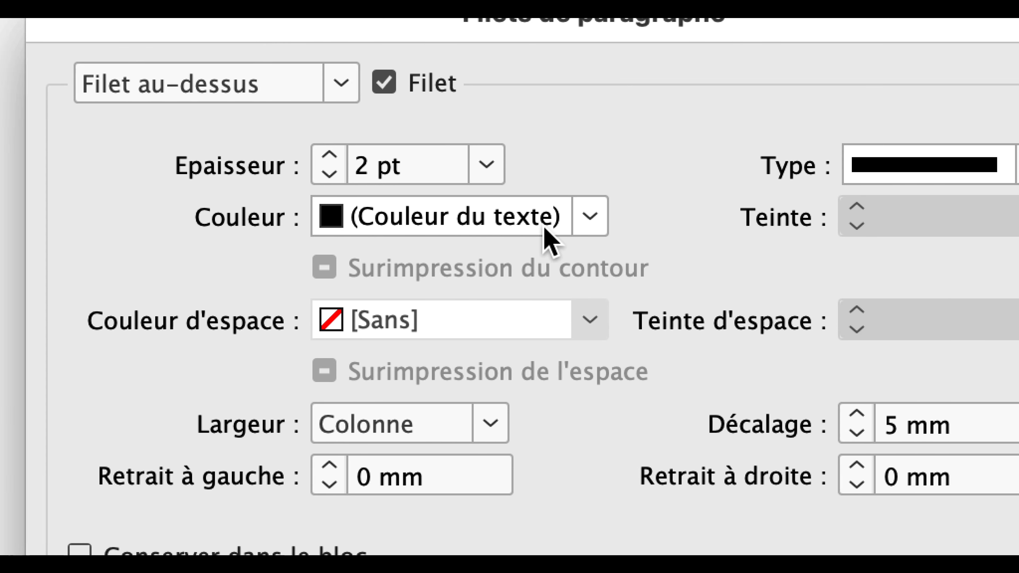
pyautogui.click(555, 222)
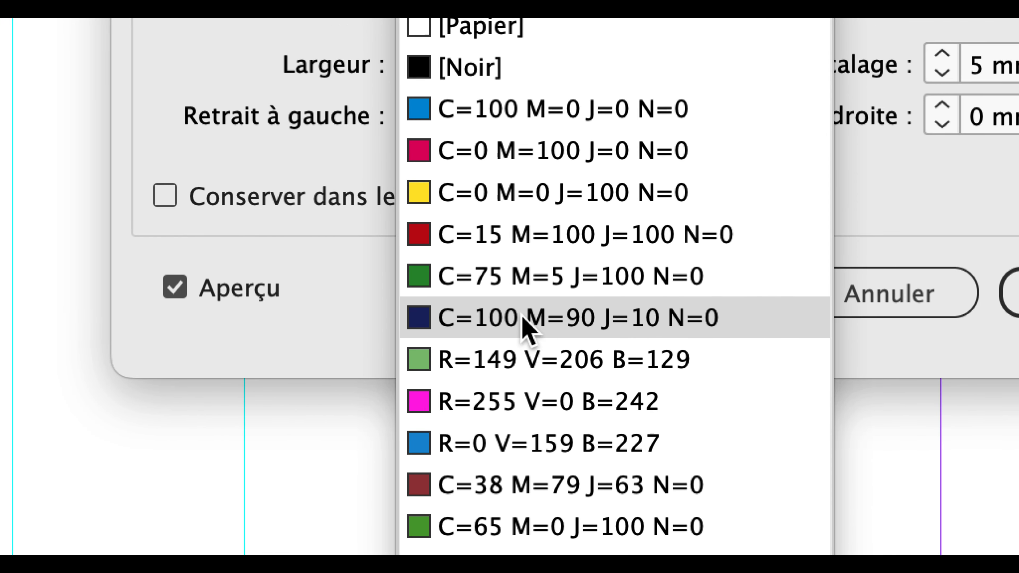
pyautogui.click(521, 389)
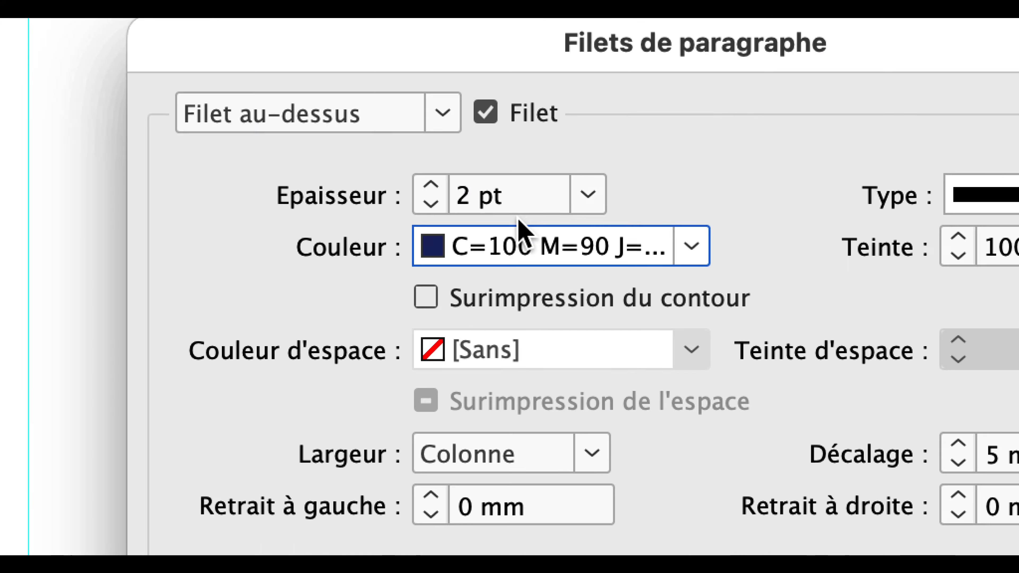
pyautogui.click(522, 233)
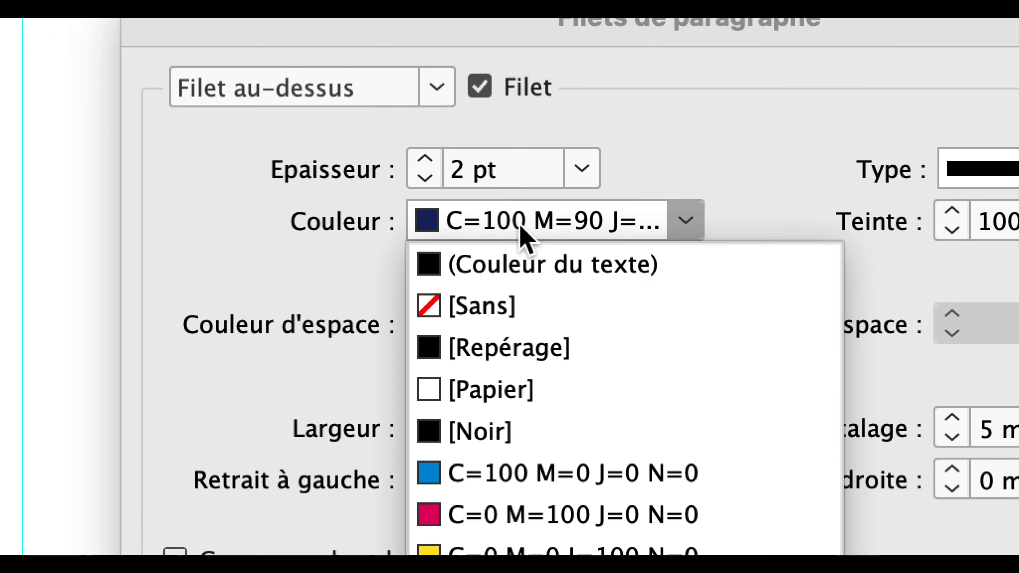
pyautogui.click(517, 515)
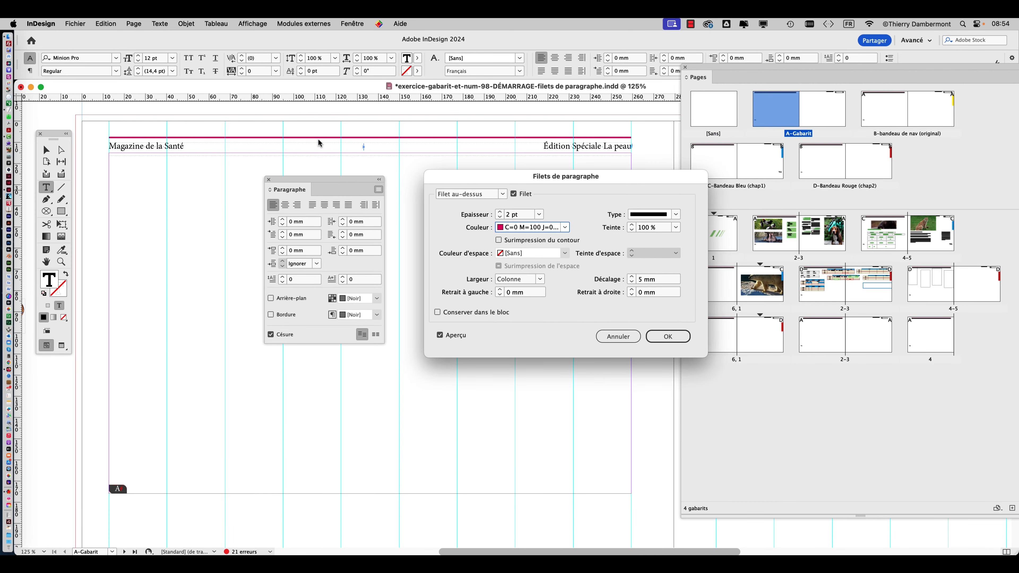
# Review the rule's line type and width options, keep the Continu type and Colonne width, and apply the paragraph rule settings.
pyautogui.click(675, 215)
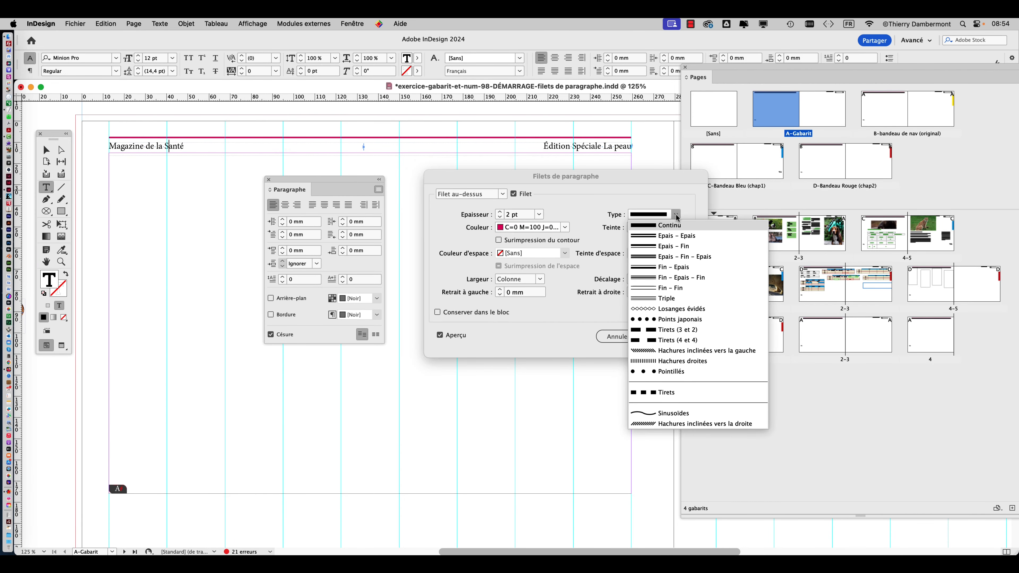
pyautogui.click(626, 197)
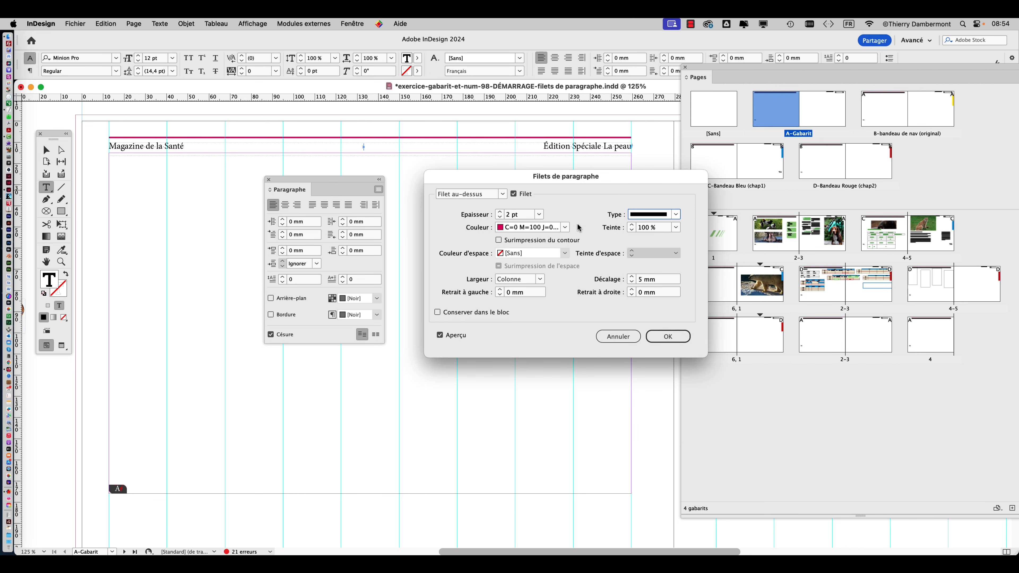
pyautogui.click(539, 281)
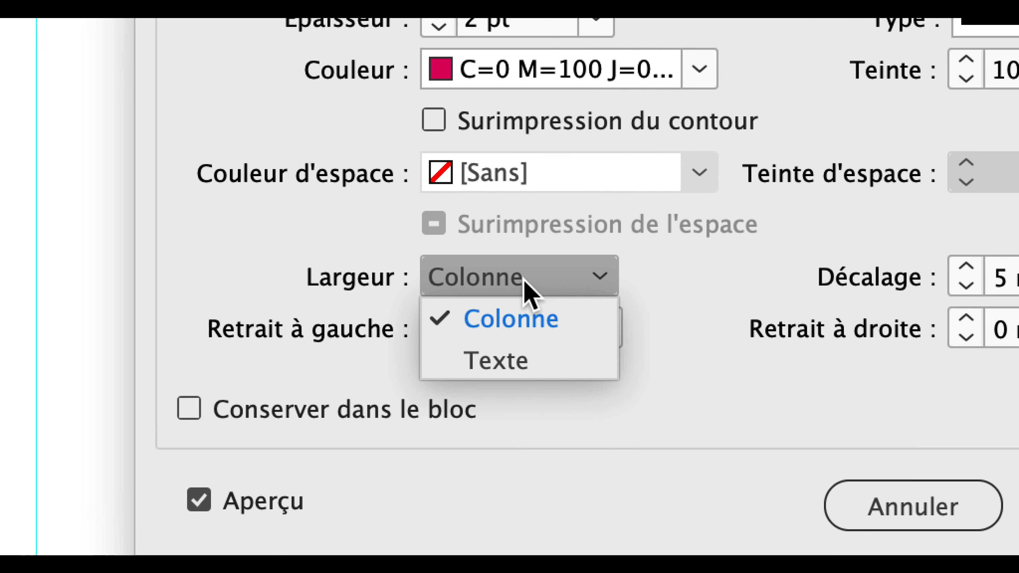
pyautogui.click(542, 278)
pyautogui.click(540, 278)
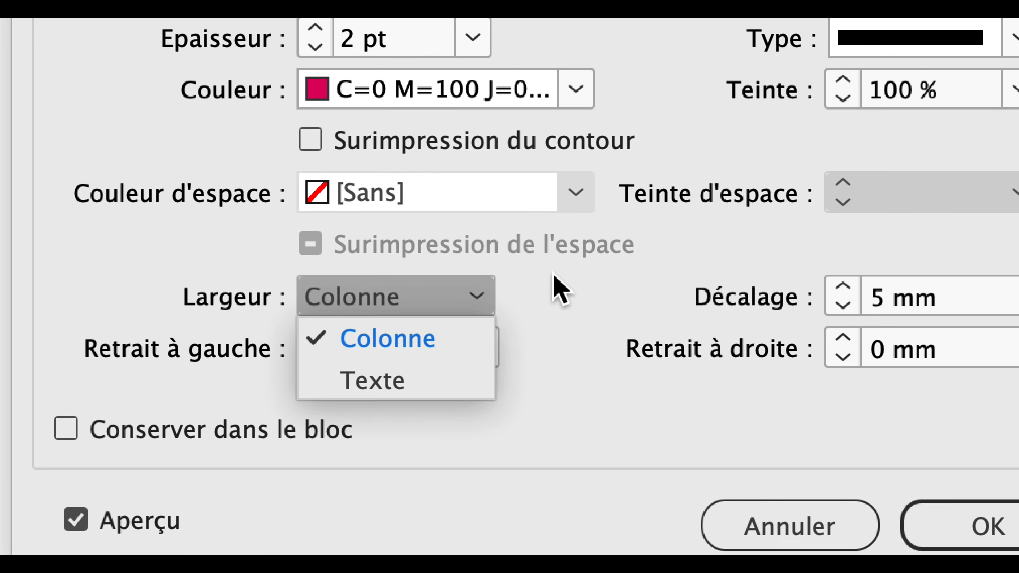
pyautogui.click(559, 291)
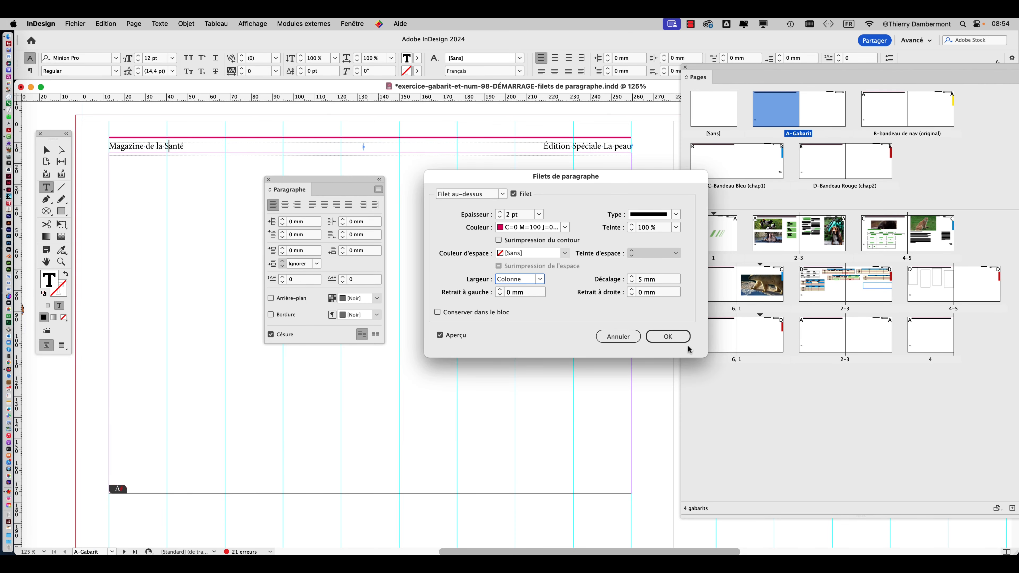
pyautogui.click(668, 336)
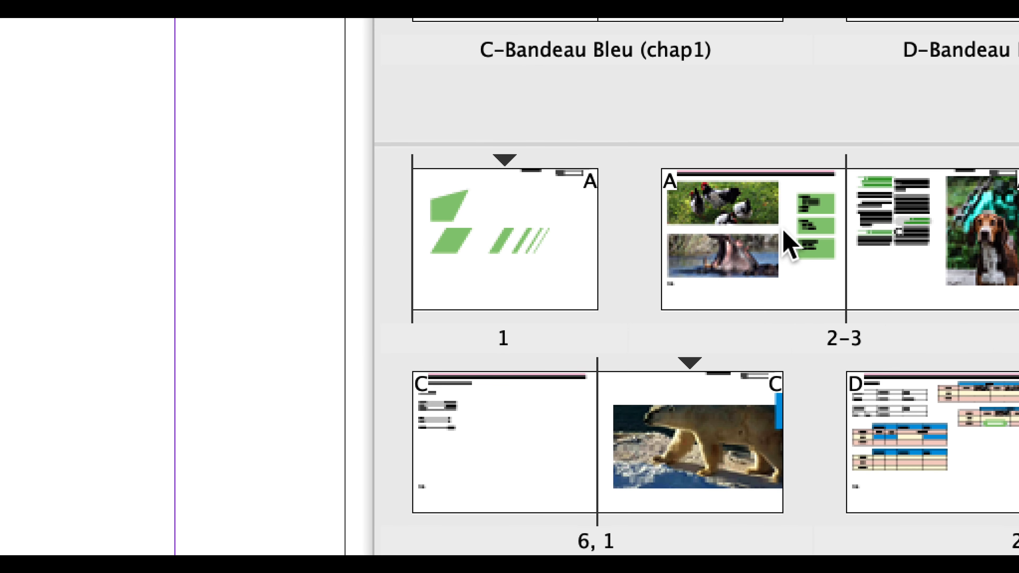
# Open spread 2-3 and examine the header rule and the rules around the numbered green headings on page 3.
pyautogui.doubleClick(784, 232)
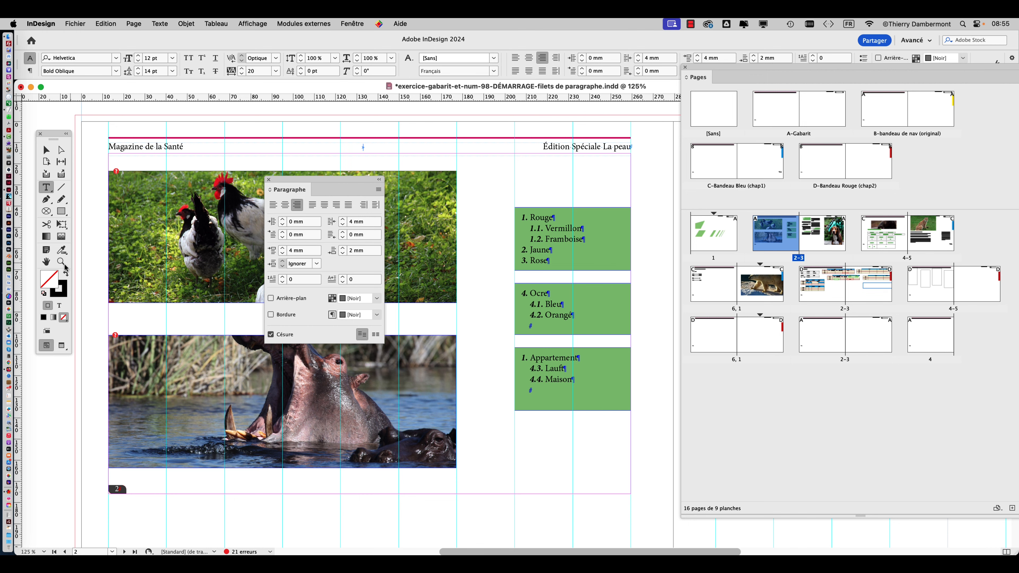
pyautogui.click(46, 261)
pyautogui.hscroll(10, 608, 336)
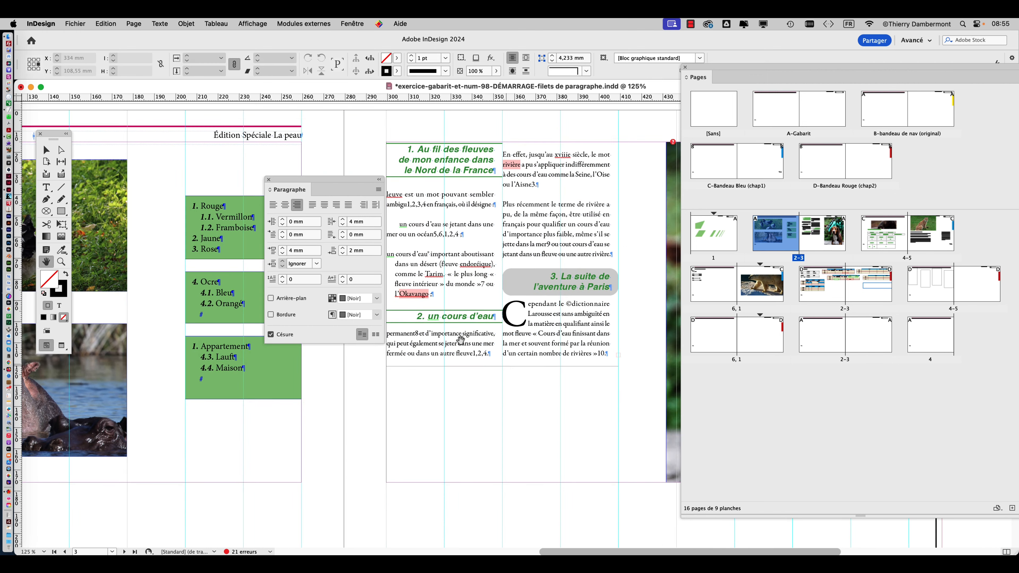
pyautogui.moveTo(477, 277); pyautogui.dragTo(515, 271)
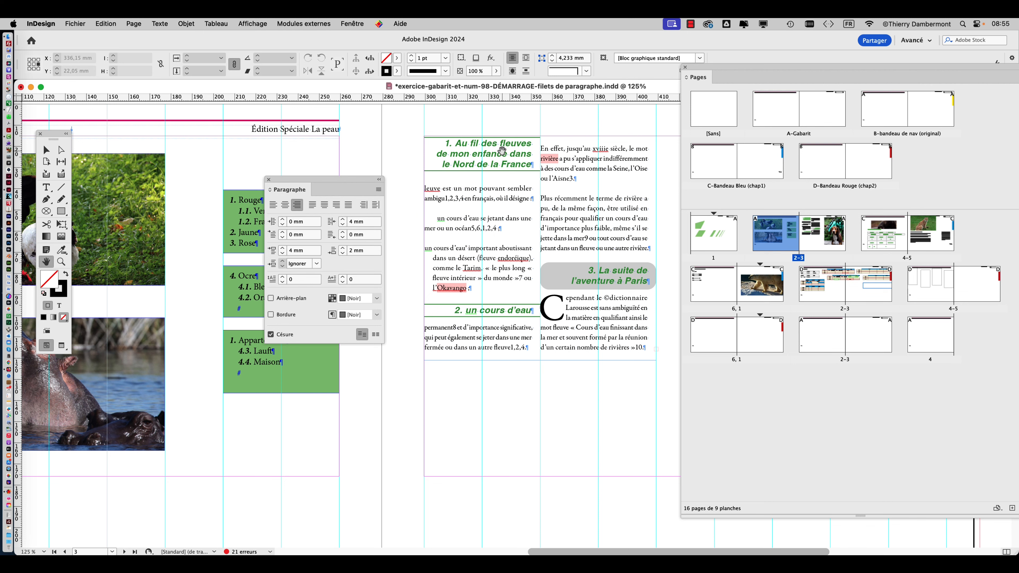
pyautogui.scroll(3, 502, 149)
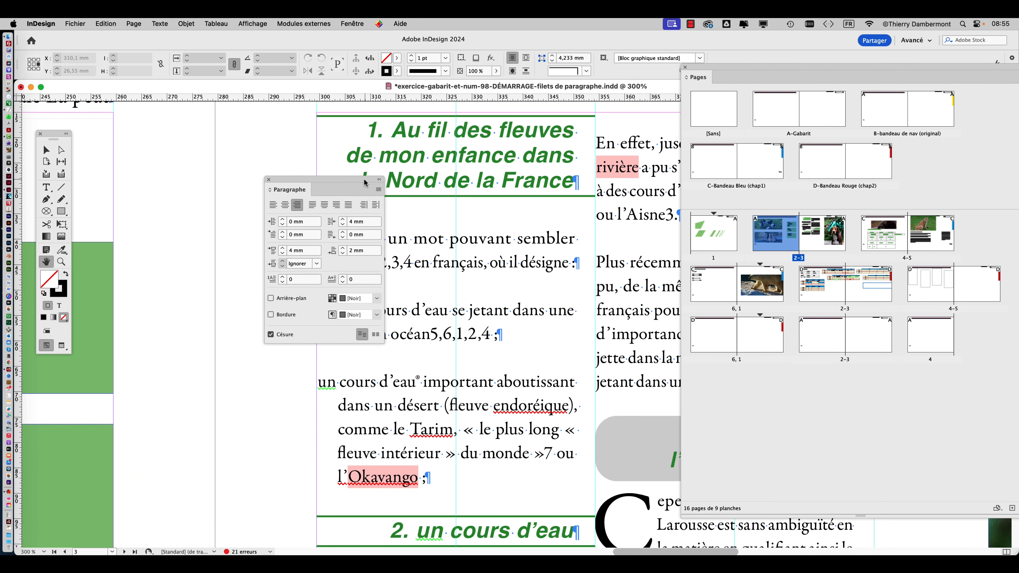
pyautogui.moveTo(363, 181); pyautogui.dragTo(279, 181)
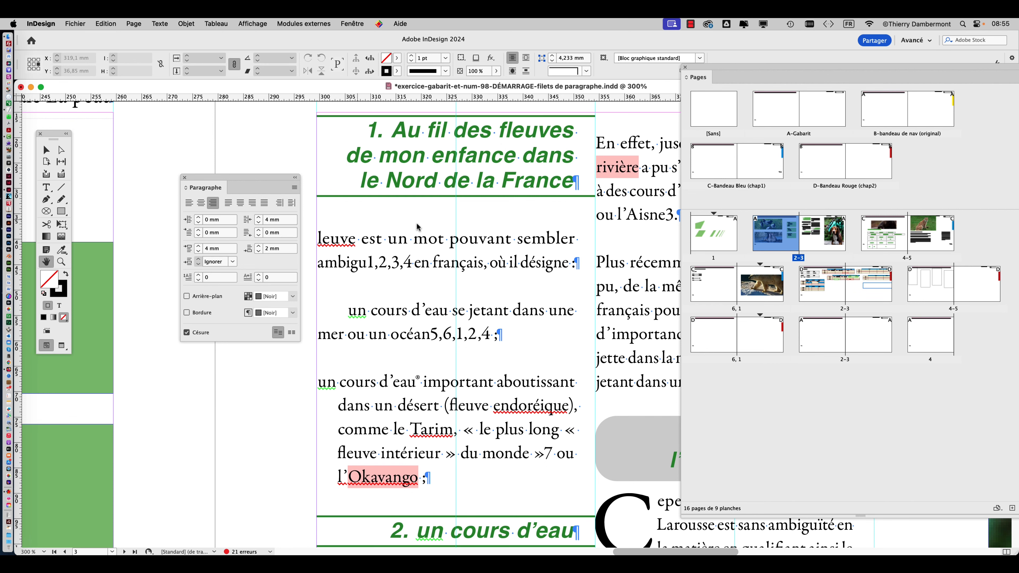
pyautogui.scroll(-4, 540, 280)
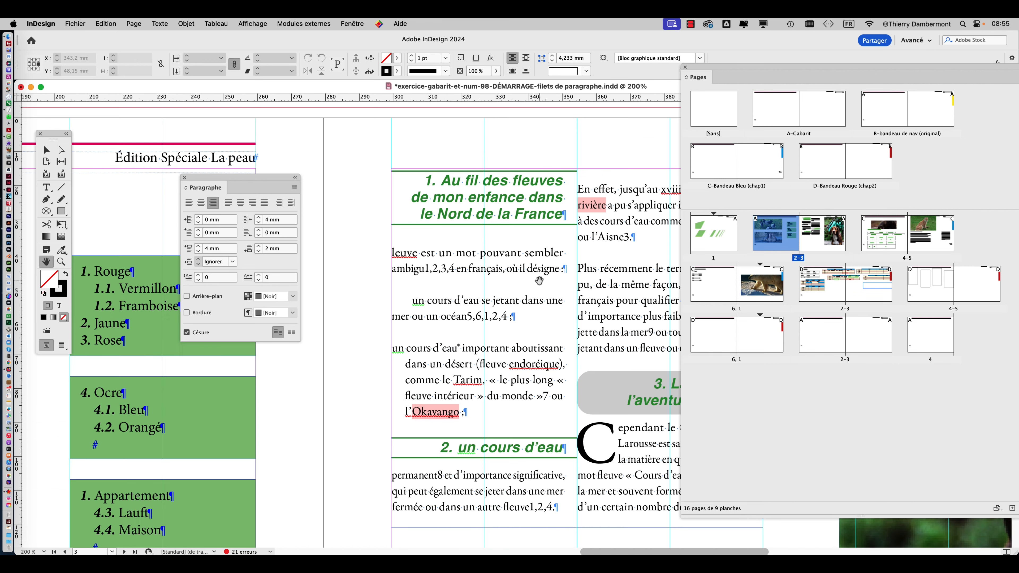
pyautogui.scroll(-1, 539, 280)
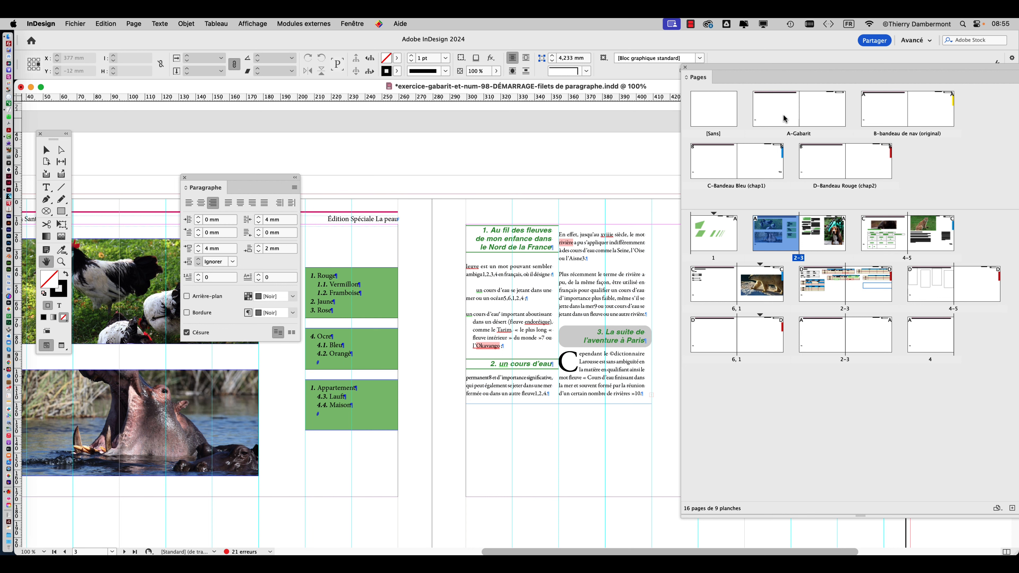
# Reopen the A-Gabarit master page.
pyautogui.doubleClick(756, 109)
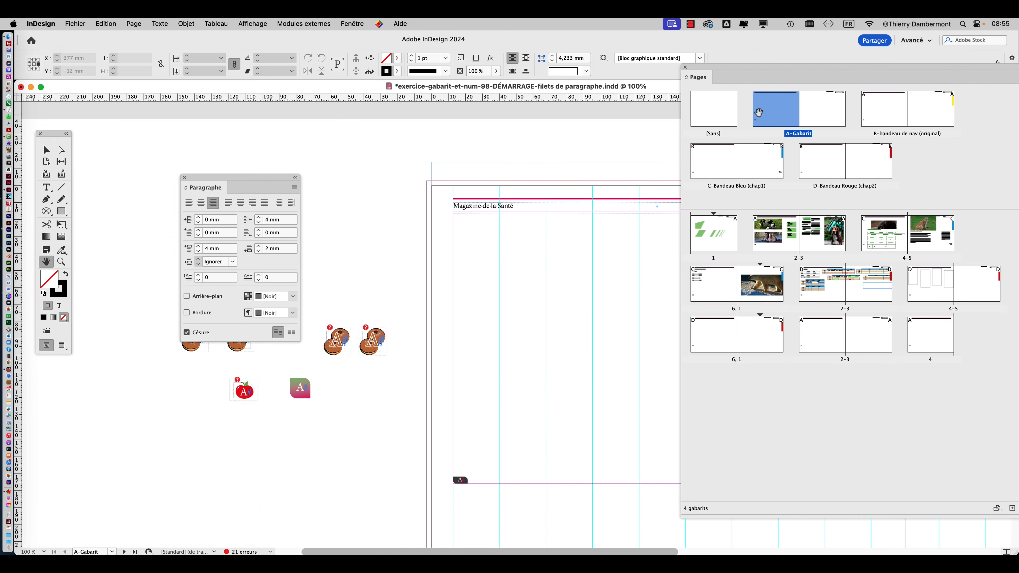
# Examine the width options in the running header's paragraph rule settings on the A-Gabarit master, then close the settings.
pyautogui.click(46, 187)
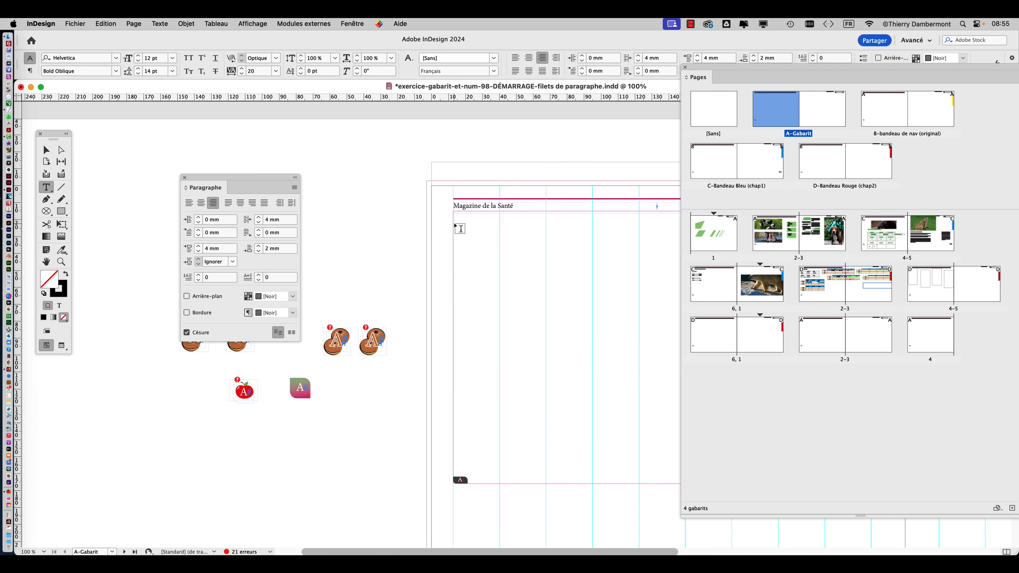
pyautogui.click(294, 188)
pyautogui.click(352, 363)
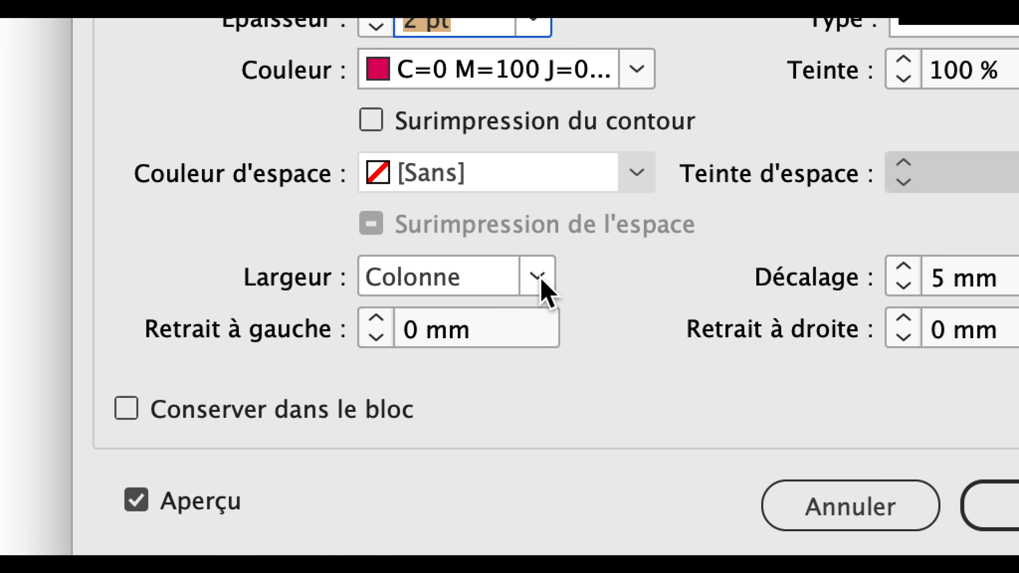
pyautogui.click(539, 280)
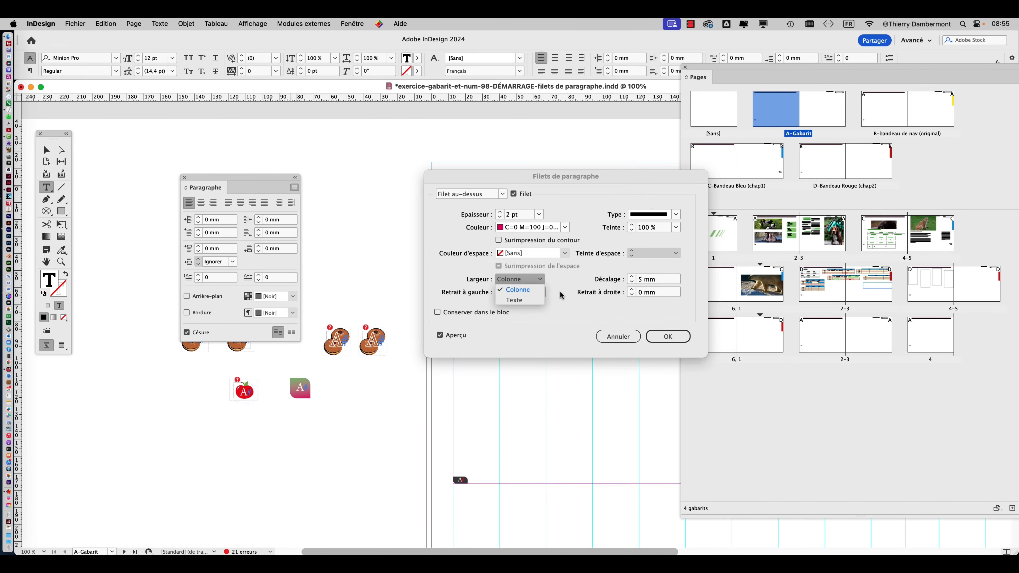
pyautogui.click(597, 395)
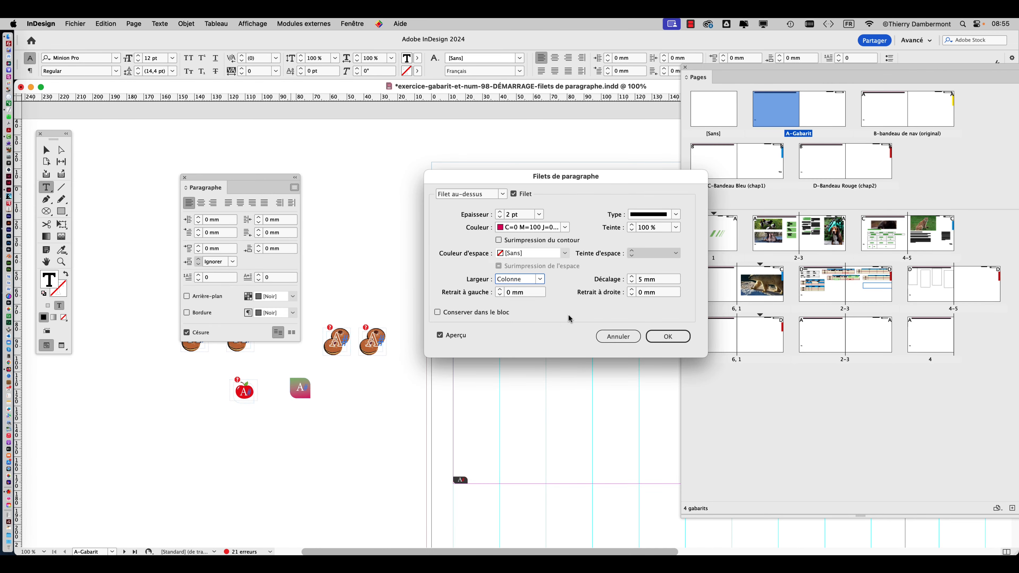
pyautogui.click(787, 467)
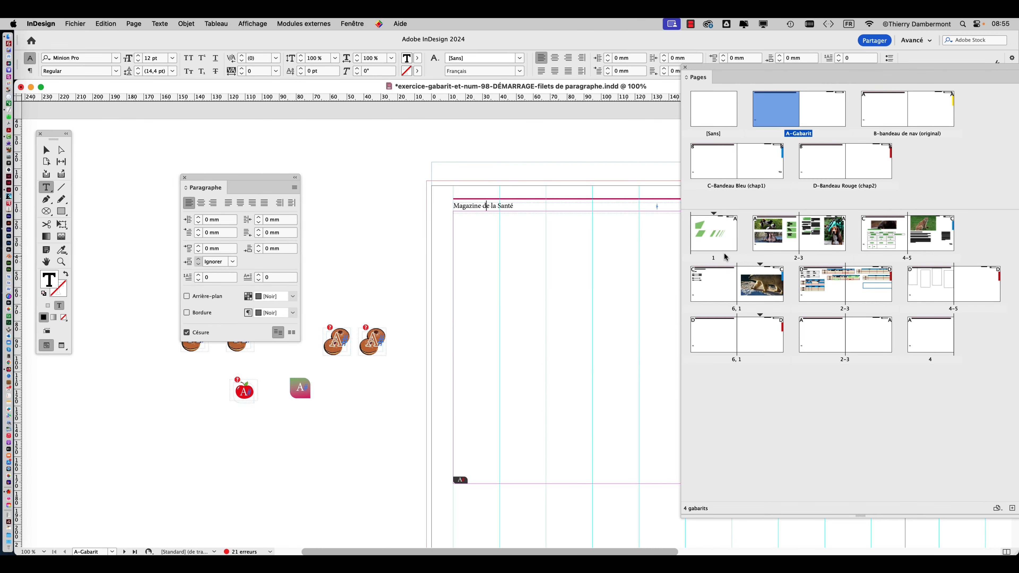
# Open spread 2-3 and look over its pages.
pyautogui.doubleClick(777, 239)
pyautogui.click(46, 261)
pyautogui.moveTo(565, 236); pyautogui.dragTo(183, 266)
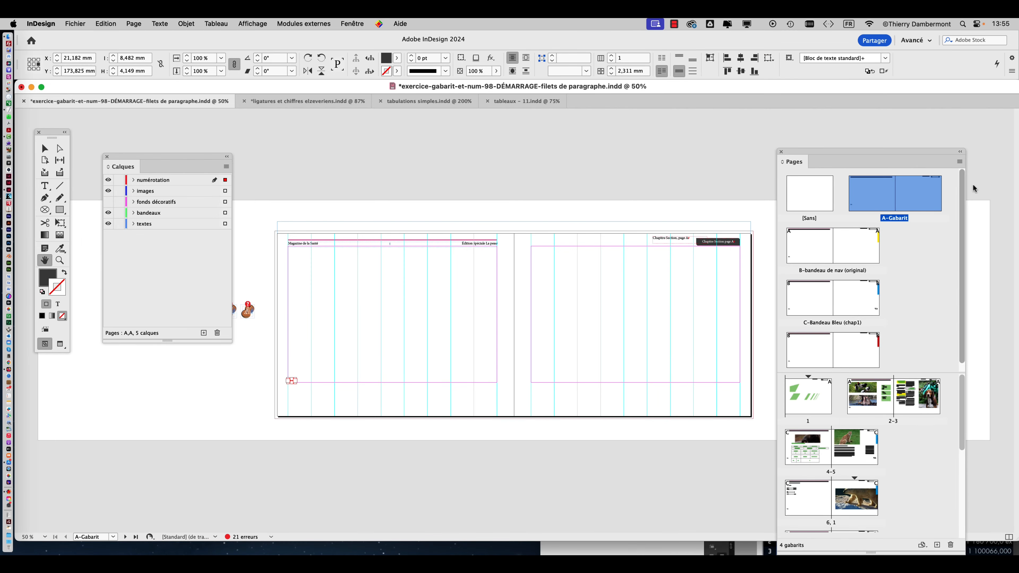
# Move the two chapter section frames from the head of the A-Gabarit right-hand page onto the pasteboard beside it.
pyautogui.moveTo(811, 152); pyautogui.dragTo(888, 152)
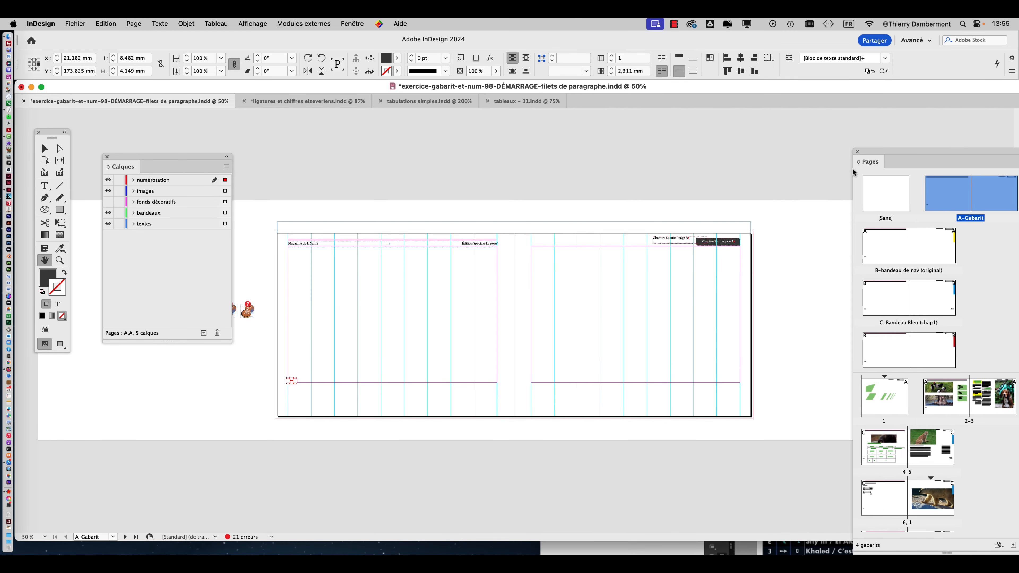
pyautogui.scroll(2, 725, 244)
pyautogui.moveTo(761, 237); pyautogui.dragTo(460, 218)
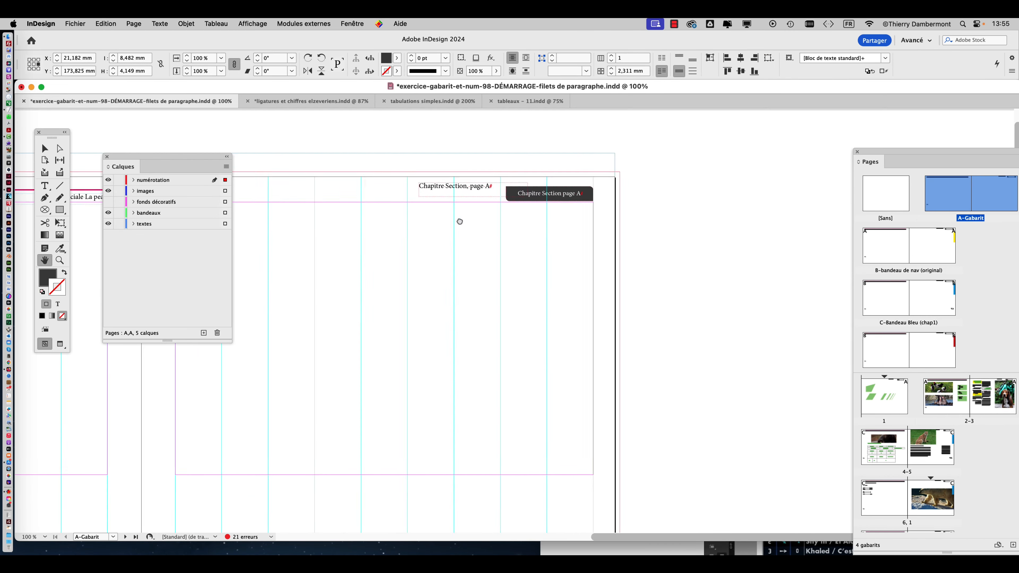
pyautogui.click(45, 148)
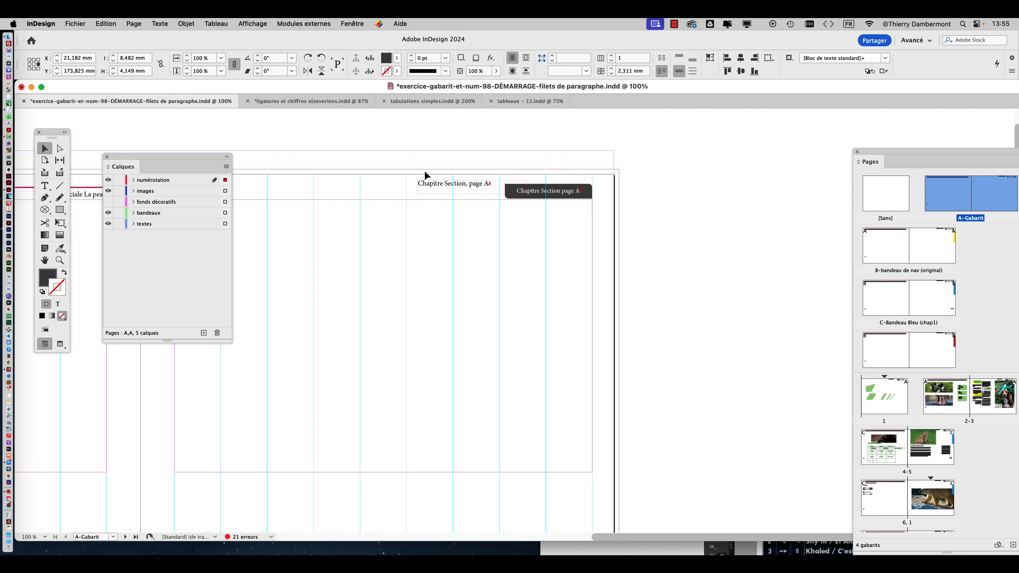
pyautogui.moveTo(423, 158); pyautogui.dragTo(772, 149)
pyautogui.click(730, 174)
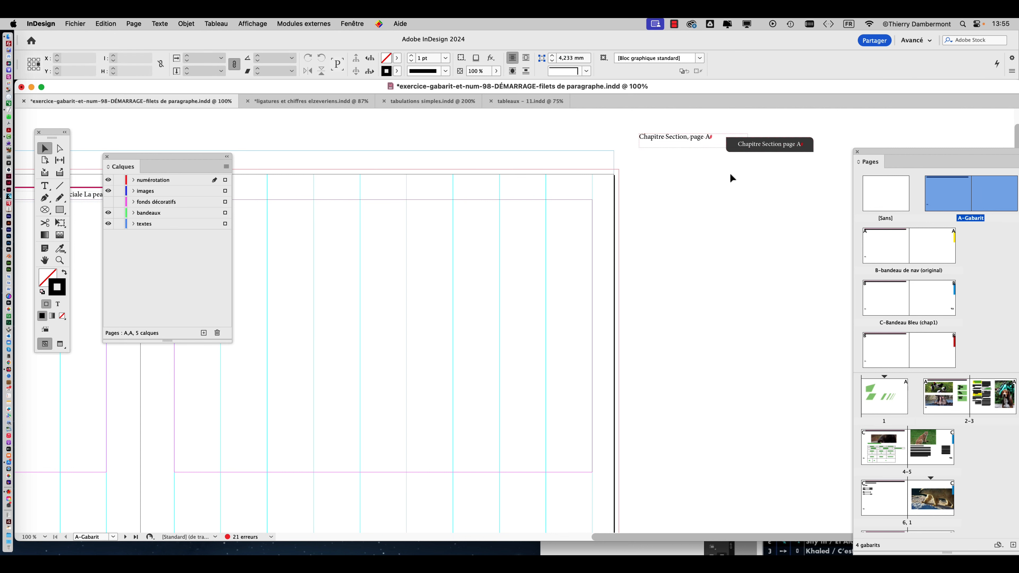
# Duplicate the left page's running header frame onto the right page, aligned with its margin at X 546,1 mm and Y 13,125 mm.
pyautogui.press('super+minus')
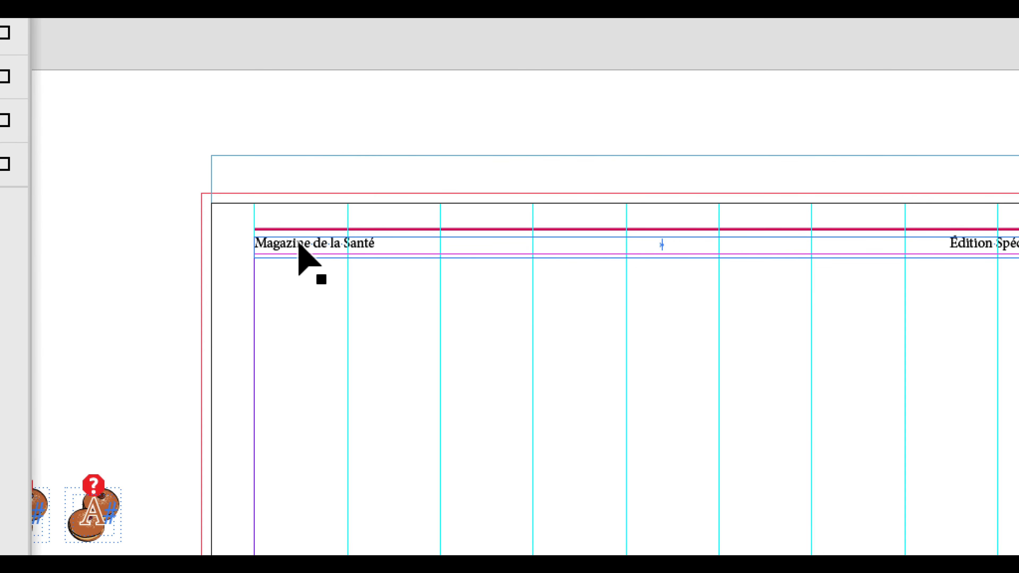
pyautogui.click(299, 244)
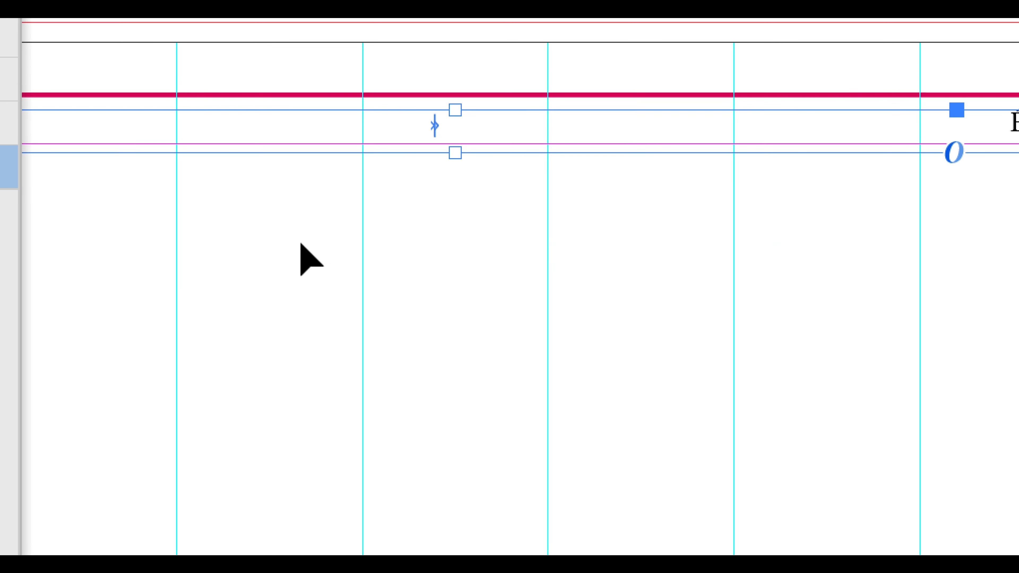
pyautogui.moveTo(100, 116); pyautogui.dragTo(353, 132)
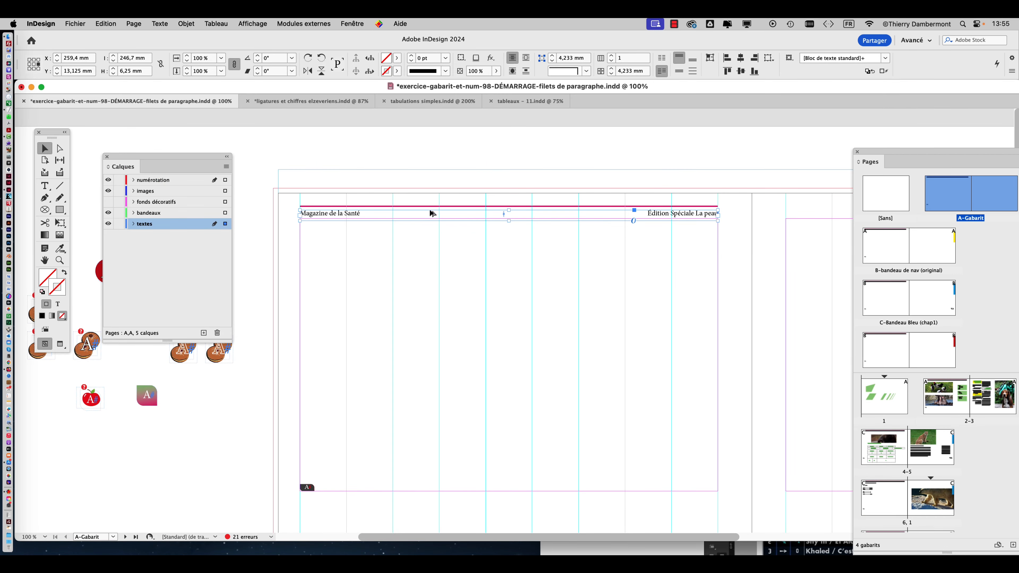
pyautogui.press('super+minus')
pyautogui.press('super+minus')
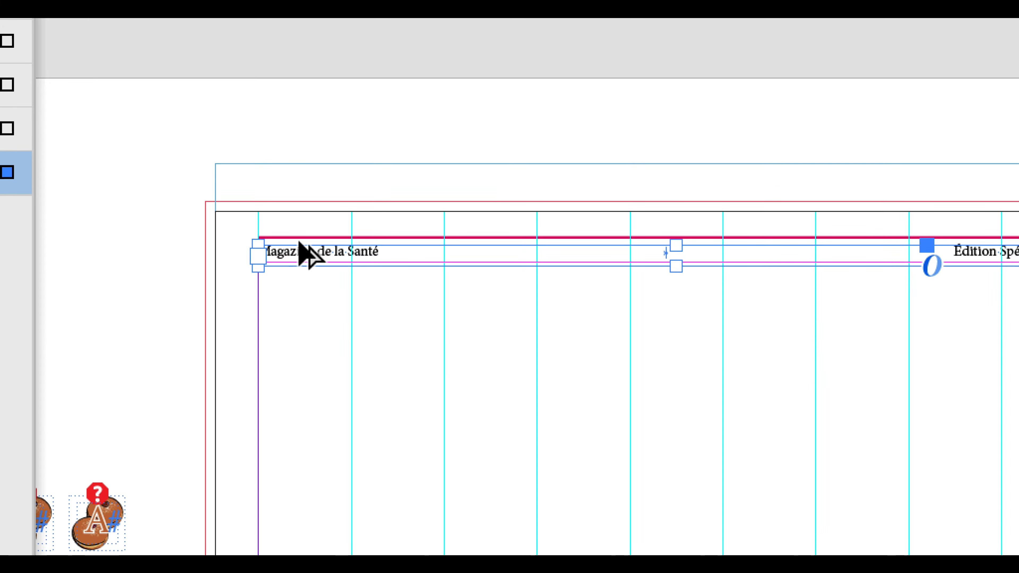
pyautogui.moveTo(295, 251); pyautogui.dragTo(433, 293)
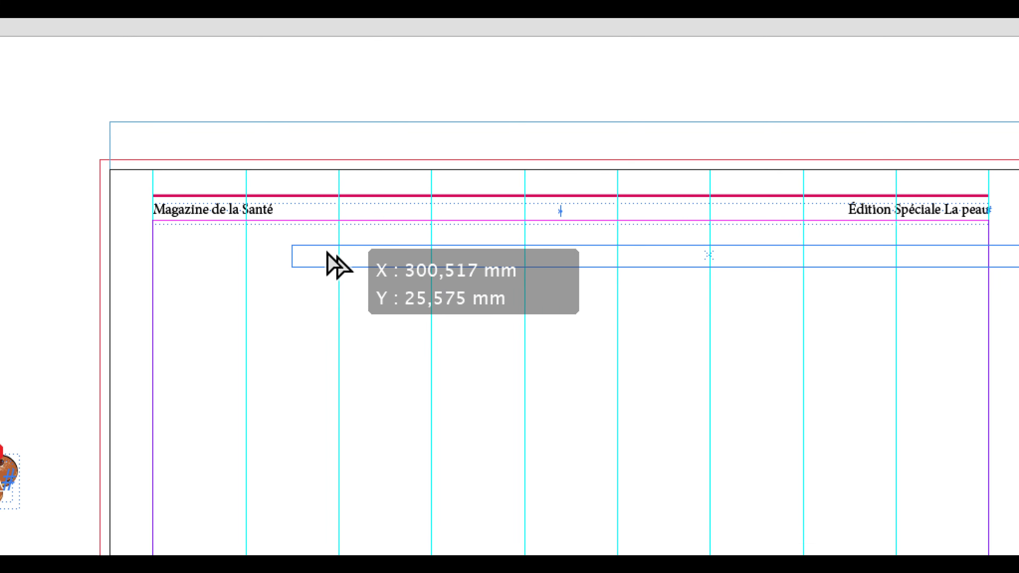
pyautogui.moveTo(326, 252); pyautogui.dragTo(490, 246)
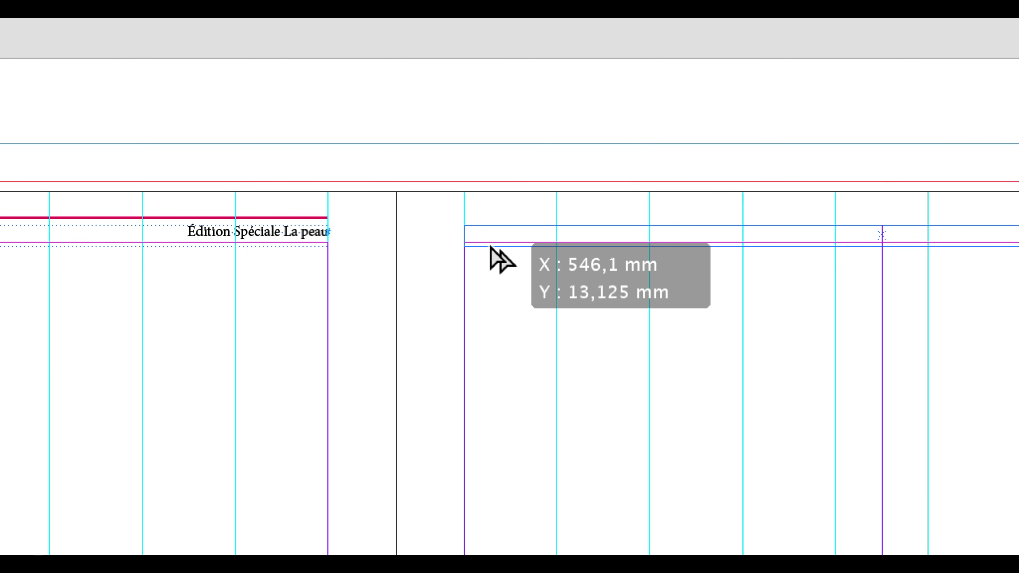
pyautogui.moveTo(490, 246); pyautogui.dragTo(490, 246)
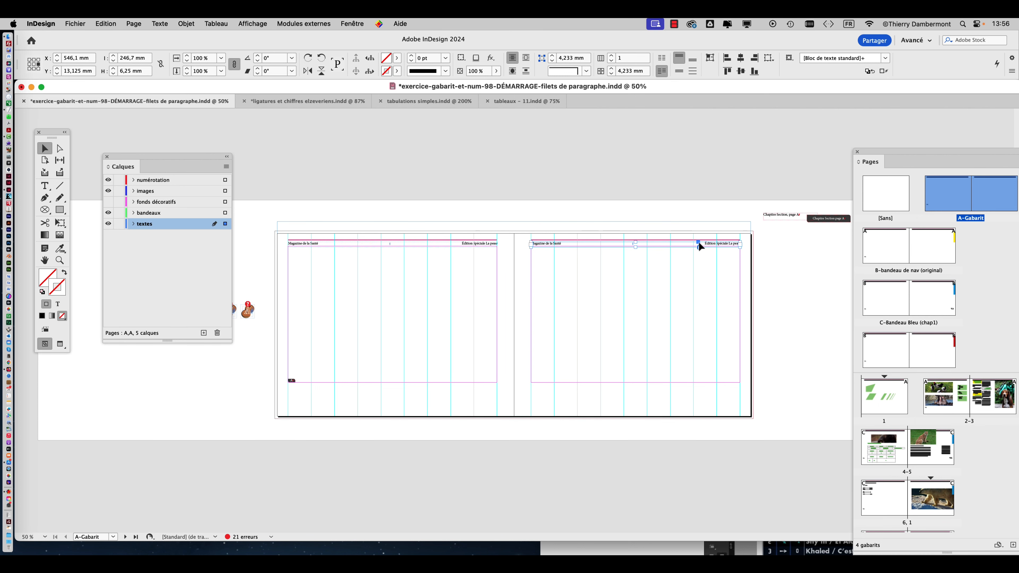
# Replace "Magazine de la Santé" with "partie 1" in the right page's running header.
pyautogui.scroll(3, 554, 244)
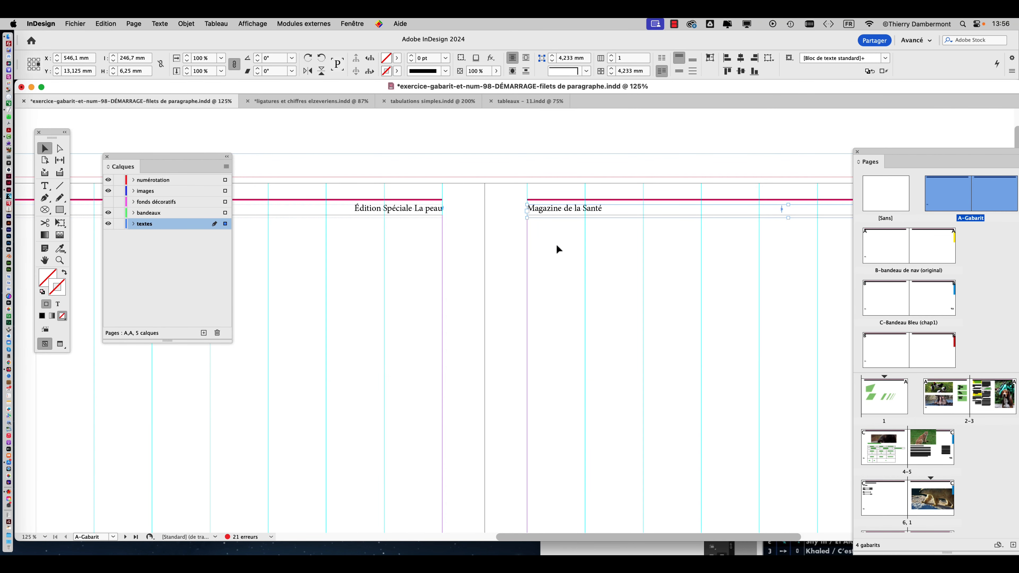
pyautogui.scroll(2, 557, 239)
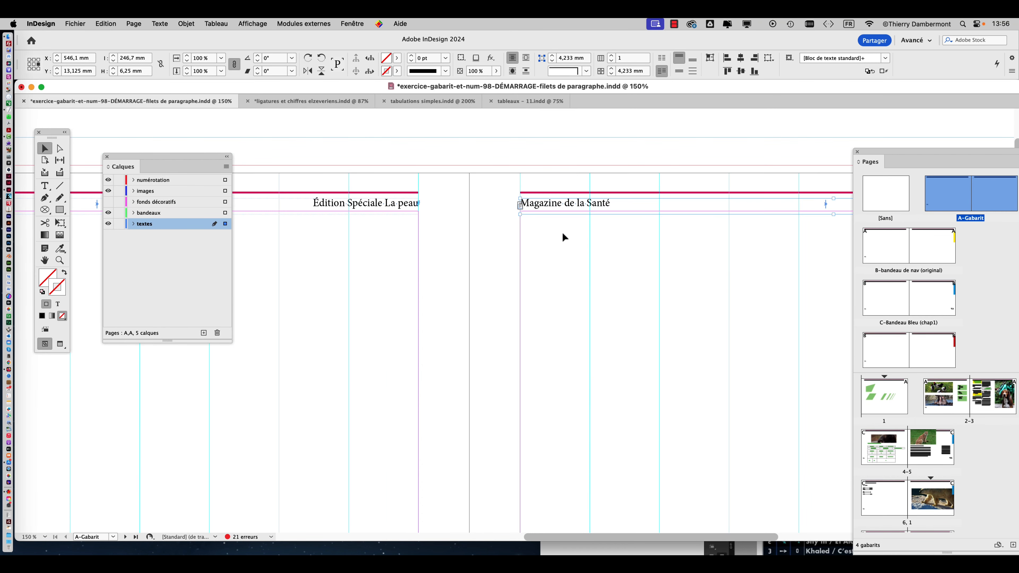
pyautogui.click(44, 187)
pyautogui.moveTo(627, 195); pyautogui.dragTo(513, 198)
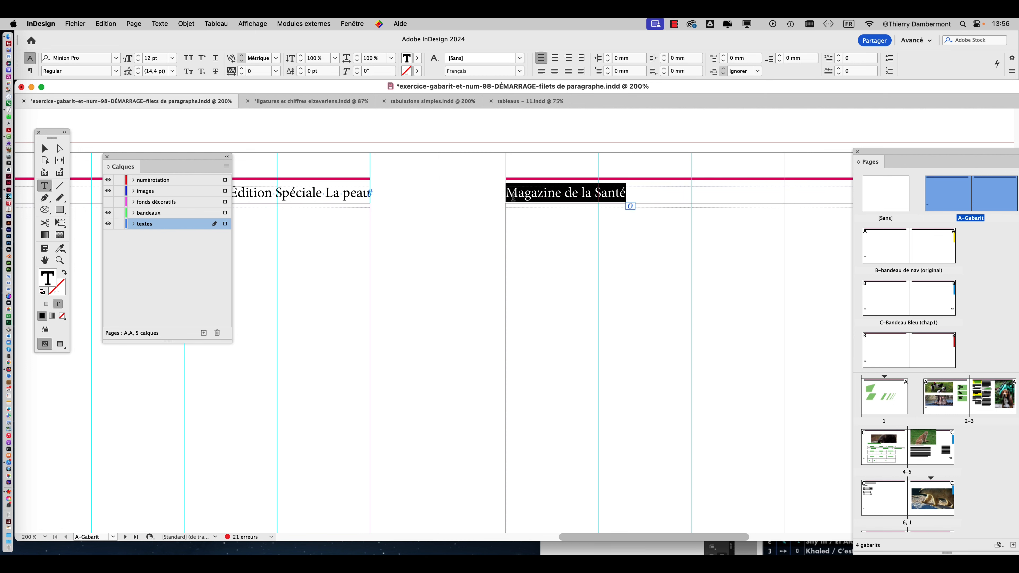
pyautogui.press('Right')
pyautogui.tripleClick(613, 195)
pyautogui.write('partie')
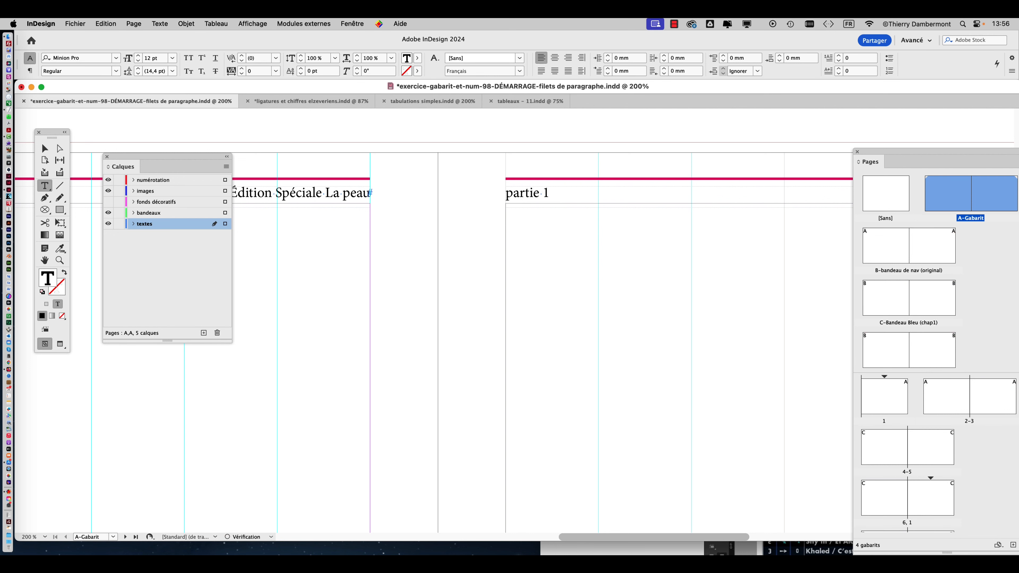
# Add a non-breaking space and a colon after "partie 1" in the right page's header, and inspect the spacing up close.
pyautogui.rightClick(579, 188)
pyautogui.moveTo(653, 381)
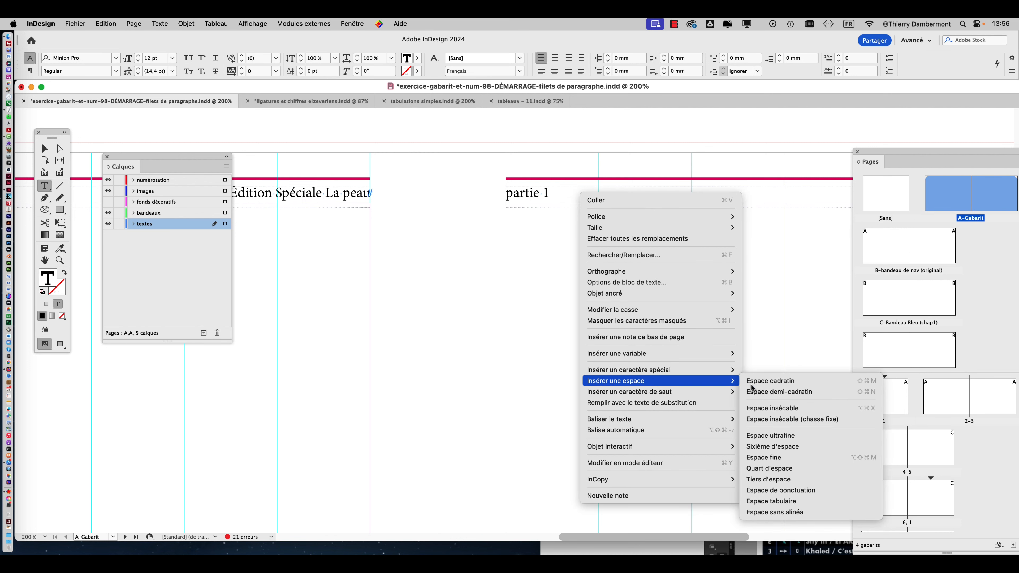
pyautogui.click(785, 407)
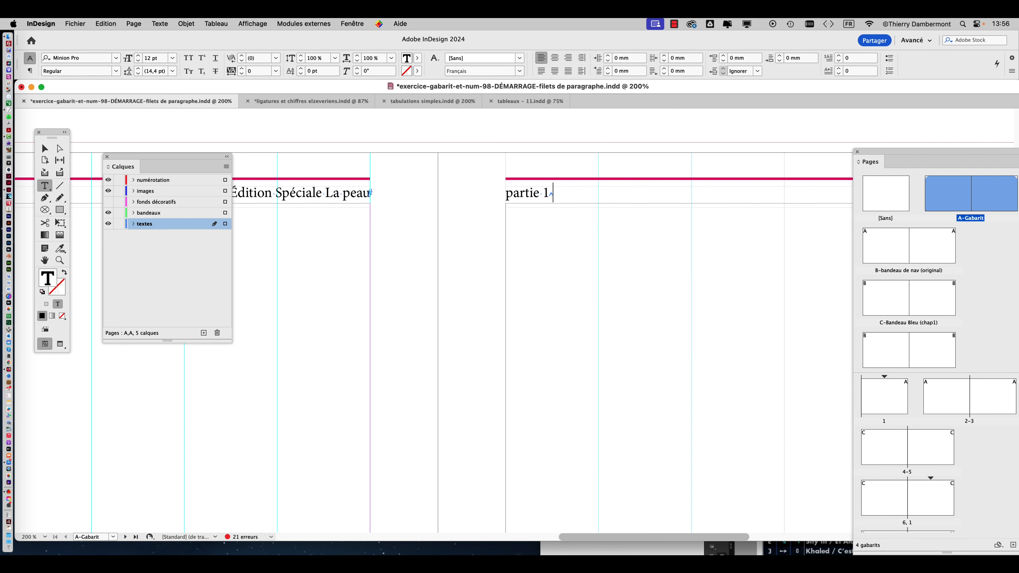
pyautogui.write(':')
pyautogui.press('super+equal')
pyautogui.press('super+equal')
pyautogui.press('super+equal')
pyautogui.press('super+equal')
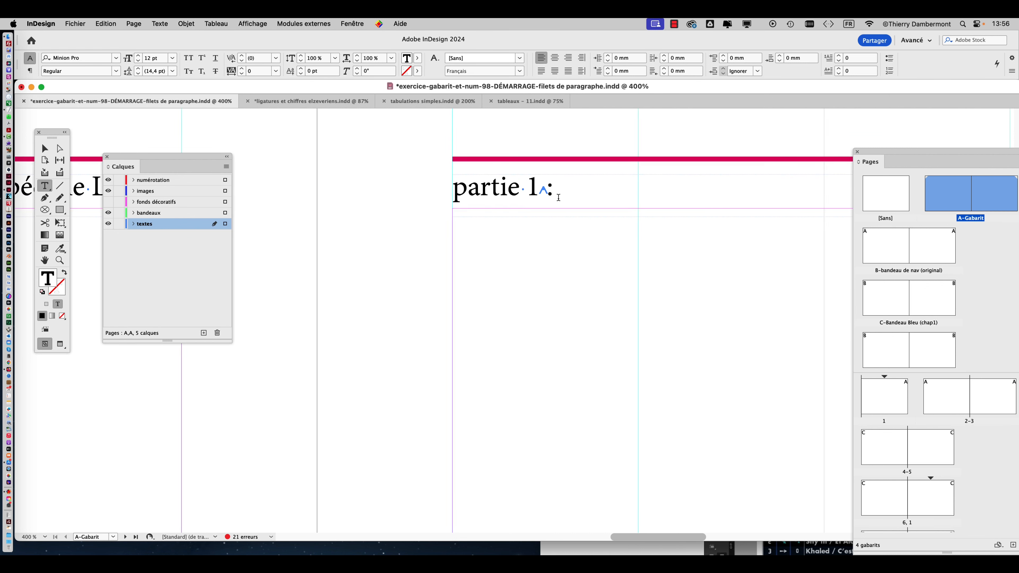
pyautogui.hotkey('shift', 'Left')
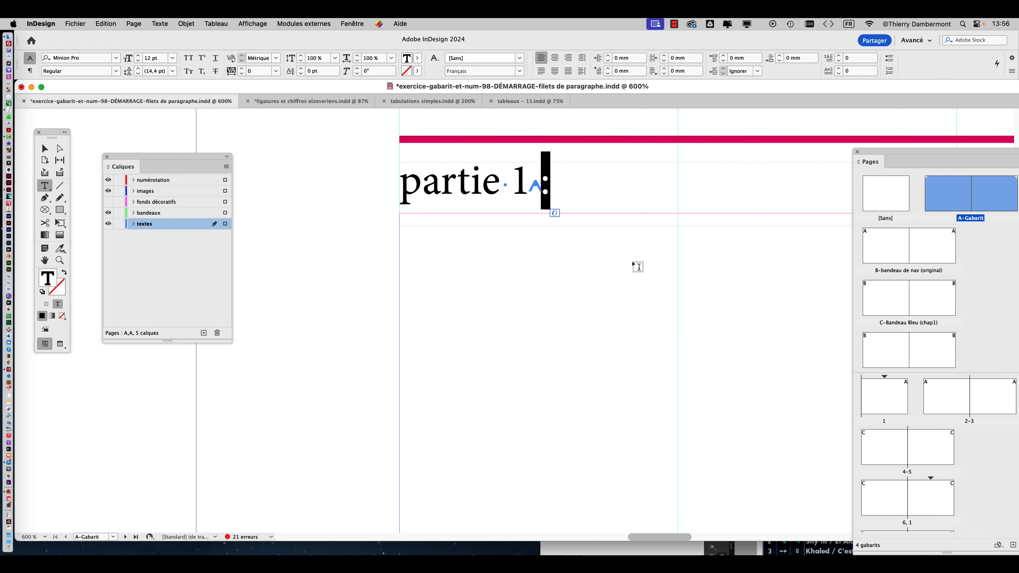
pyautogui.click(555, 187)
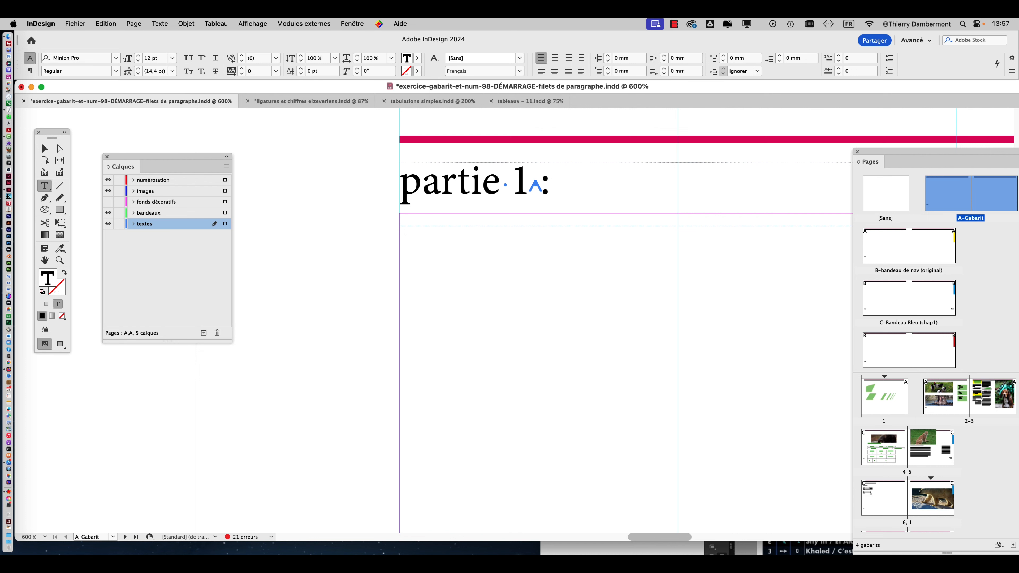
# Complete the right page's header text with a space and "les soins naturels" after the colon.
pyautogui.scroll(-3, 557, 196)
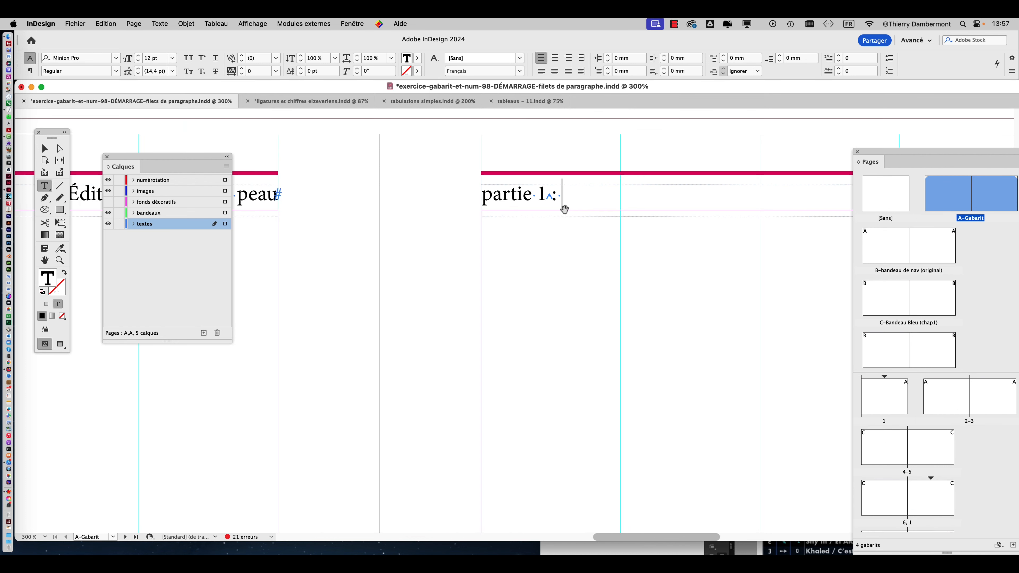
pyautogui.scroll(-1, 564, 209)
pyautogui.write('les soi')
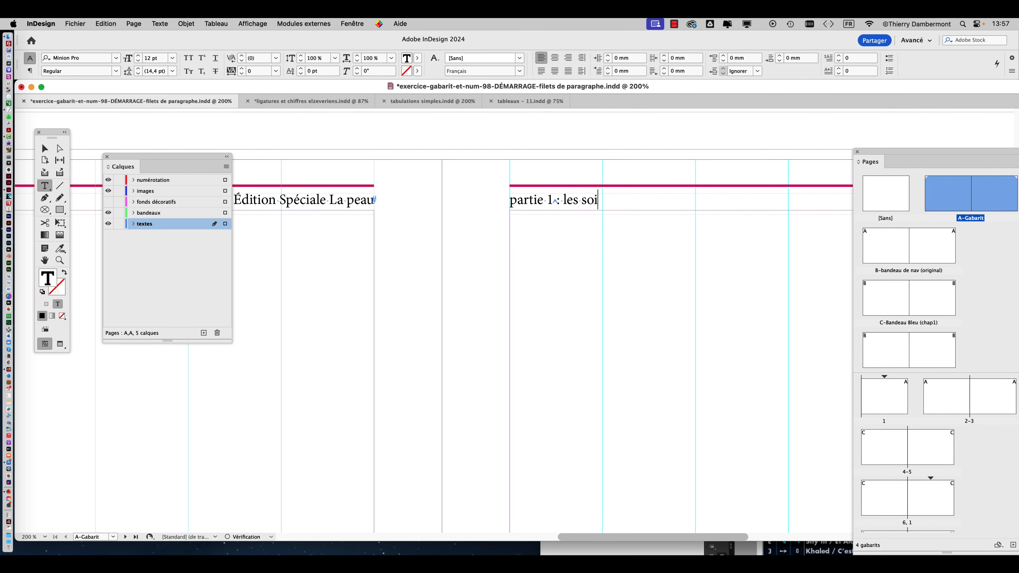
pyautogui.write('ns naturels')
# Replace "Édition Spéciale La peau" with "page" at the far end of the right page's running header.
pyautogui.hscroll(10, 661, 228)
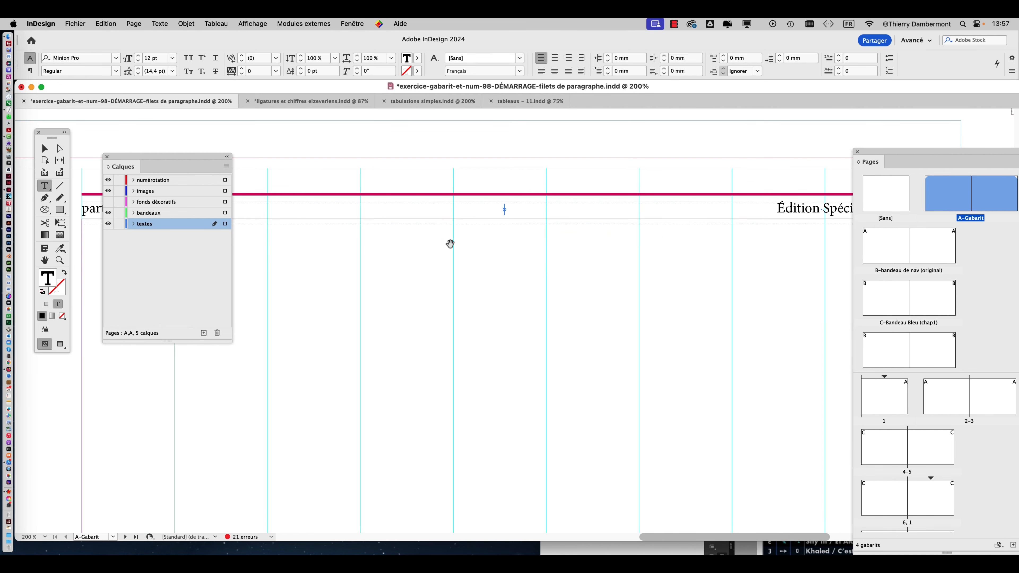
pyautogui.hscroll(5, 450, 243)
pyautogui.moveTo(547, 209); pyautogui.dragTo(667, 219)
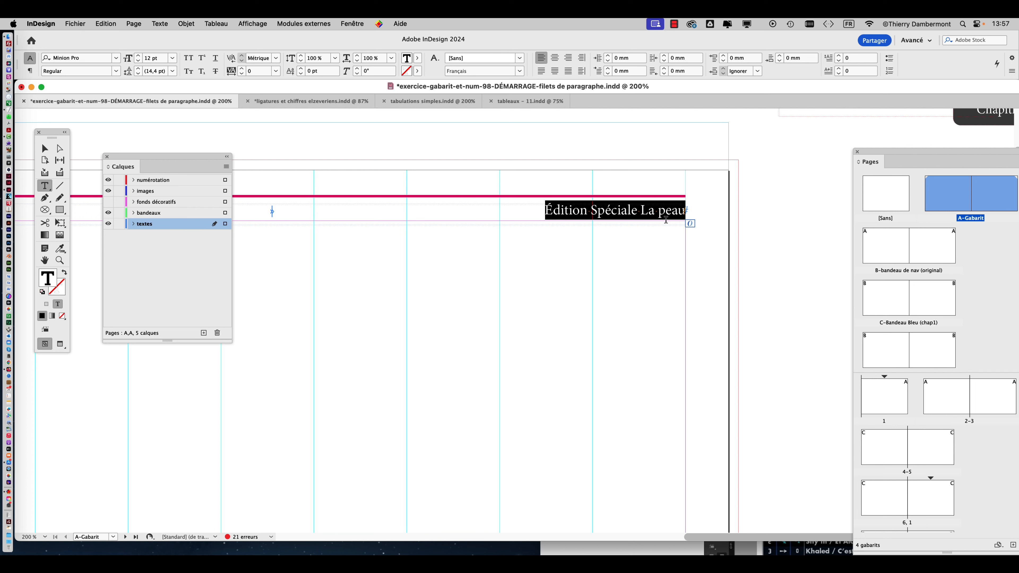
pyautogui.write('page')
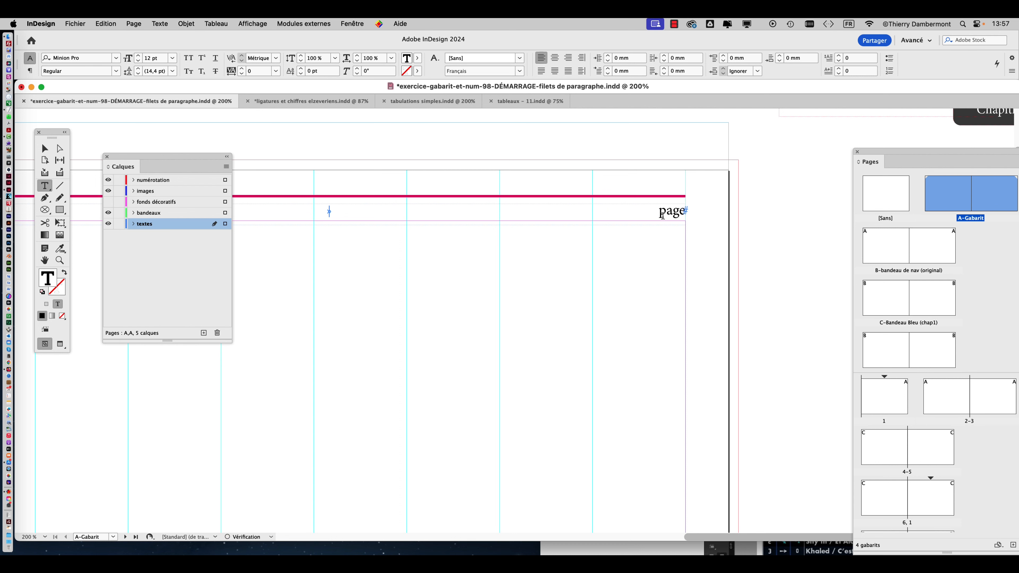
# Insert a space and the current page number marker after "page" in the right page's running header.
pyautogui.press('super+equal')
pyautogui.press('super+equal')
pyautogui.press('super+equal')
pyautogui.press('super+equal')
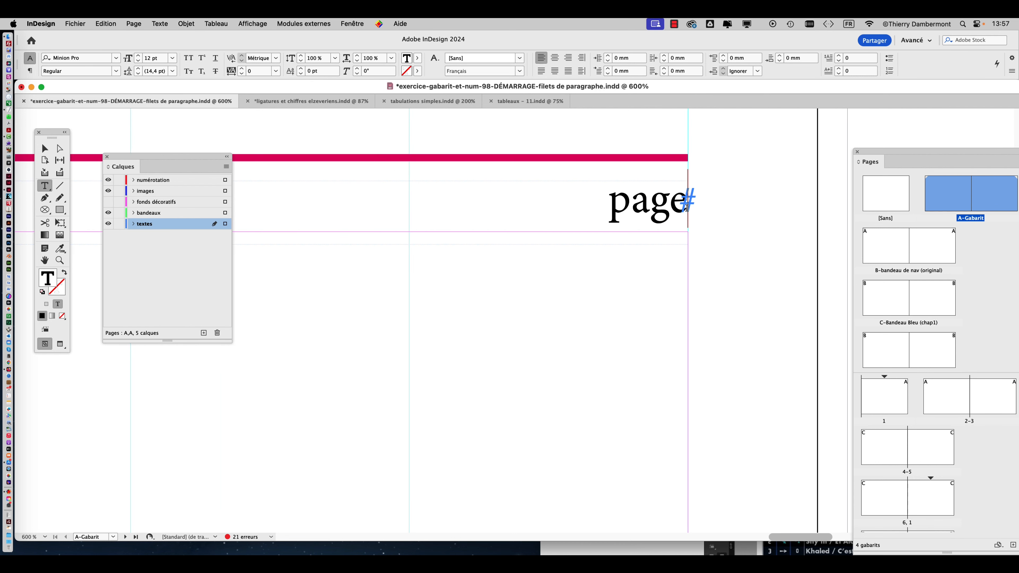
pyautogui.rightClick(687, 212)
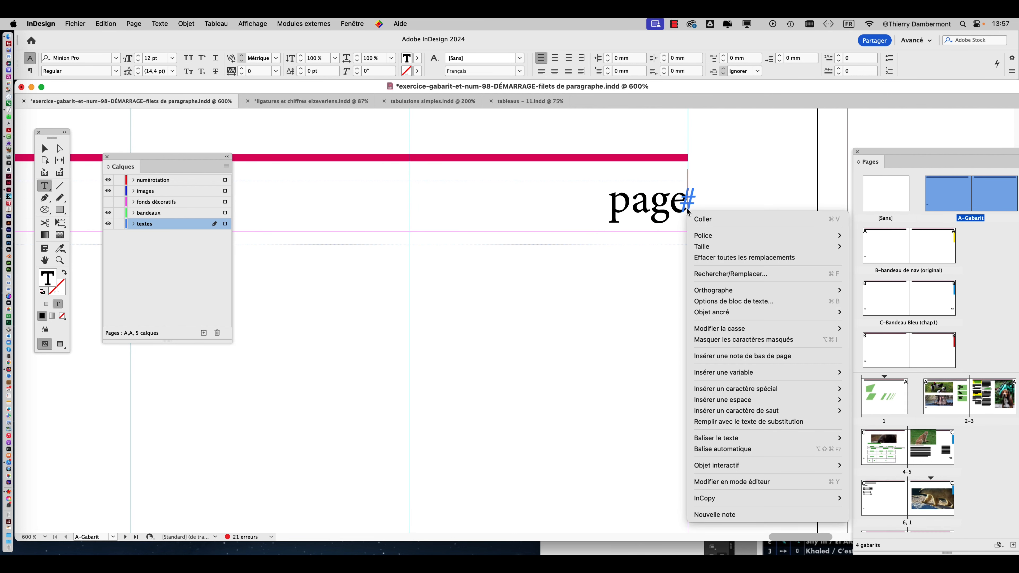
pyautogui.moveTo(830, 388)
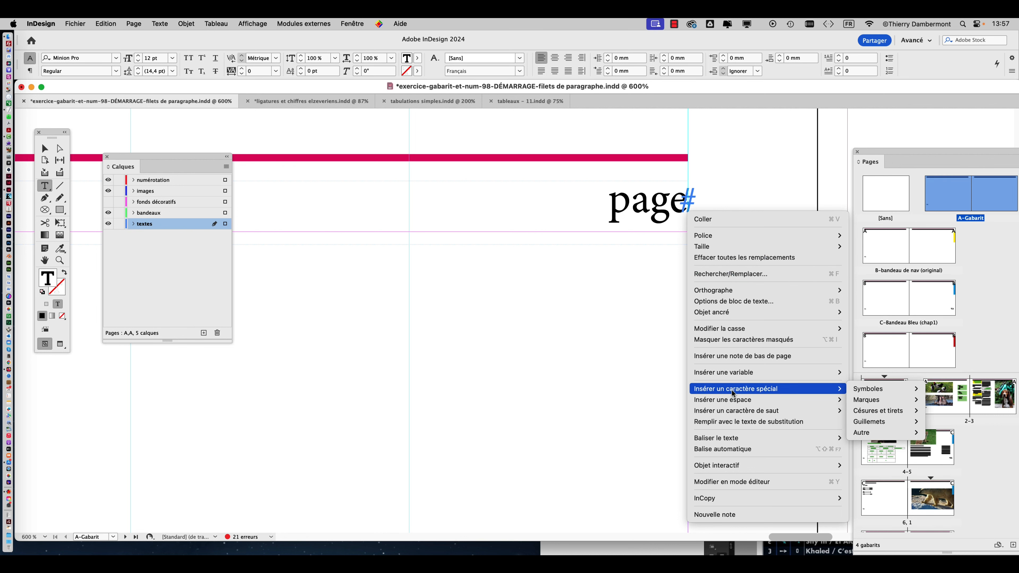
pyautogui.moveTo(875, 398)
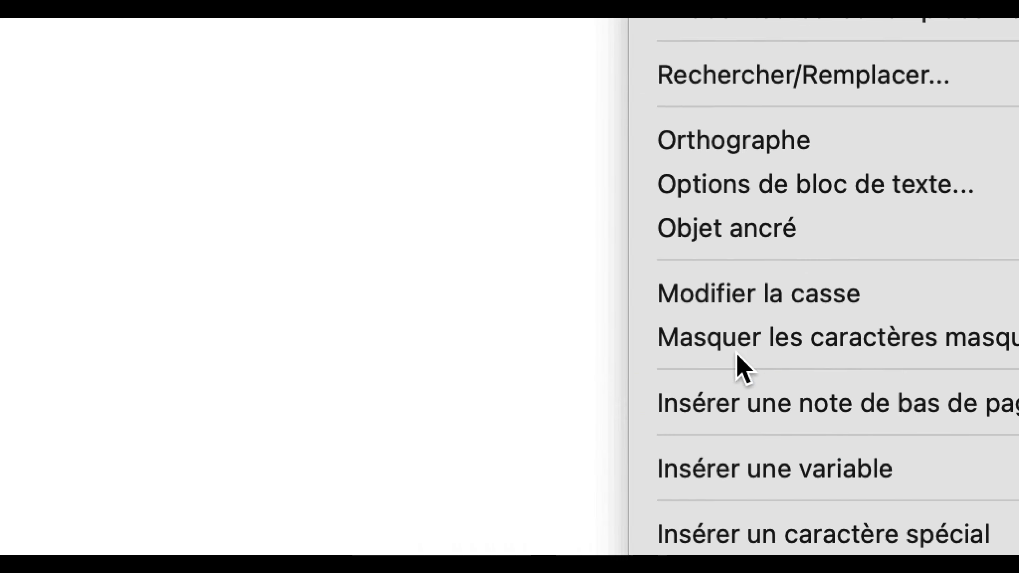
pyautogui.click(78, 104)
pyautogui.rightClick(712, 243)
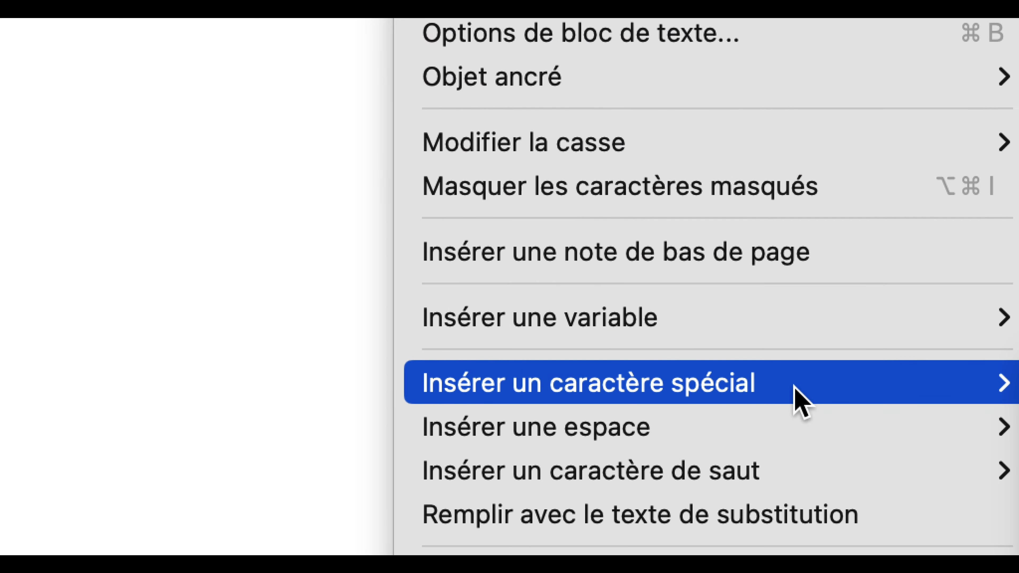
pyautogui.moveTo(1018, 572)
pyautogui.moveTo(909, 439)
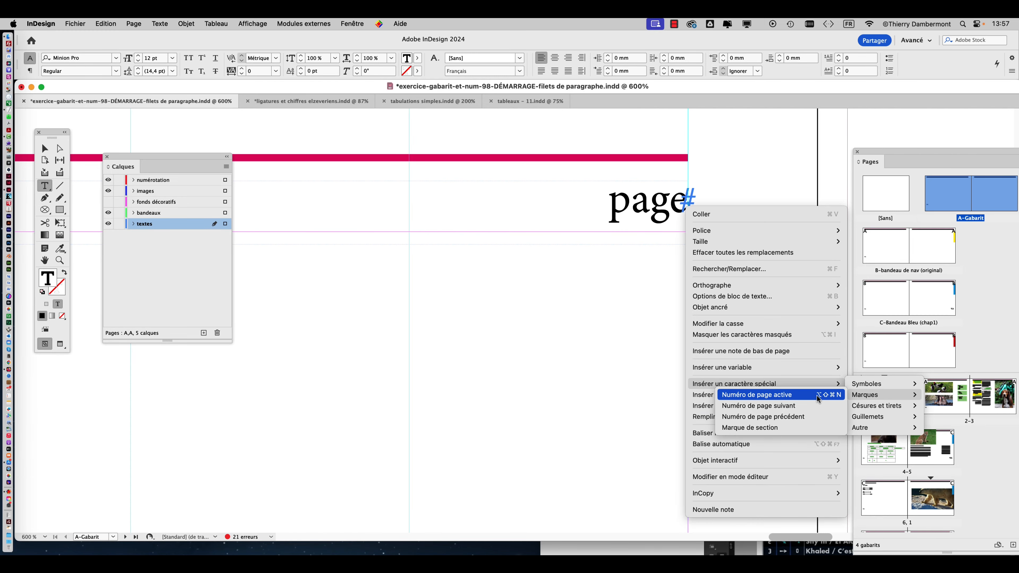
pyautogui.click(822, 402)
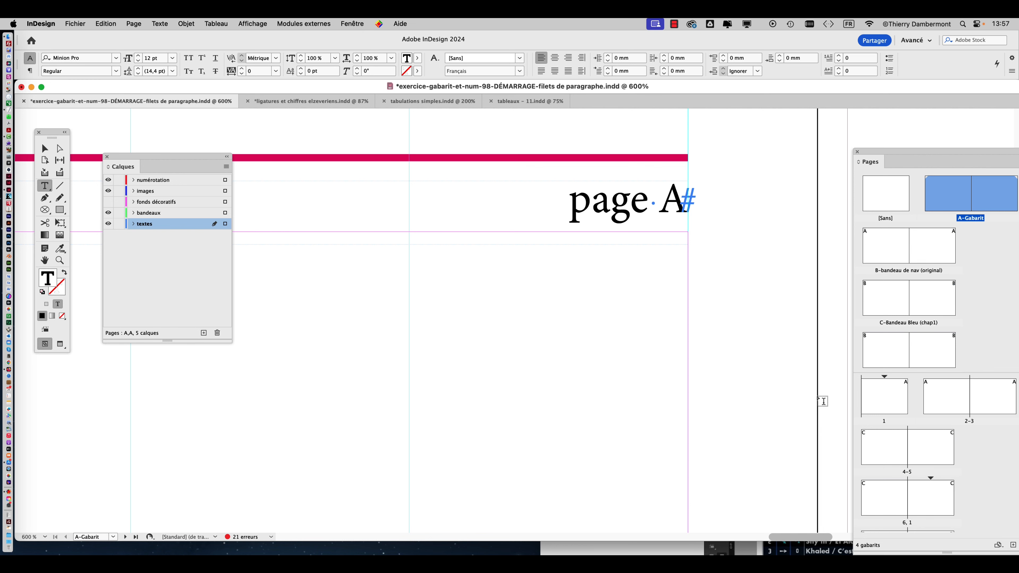
# Examine the right page's header from the page number across the tab character to the section title.
pyautogui.press('super+minus')
pyautogui.press('super+minus')
pyautogui.press('super+minus')
pyautogui.press('super+minus')
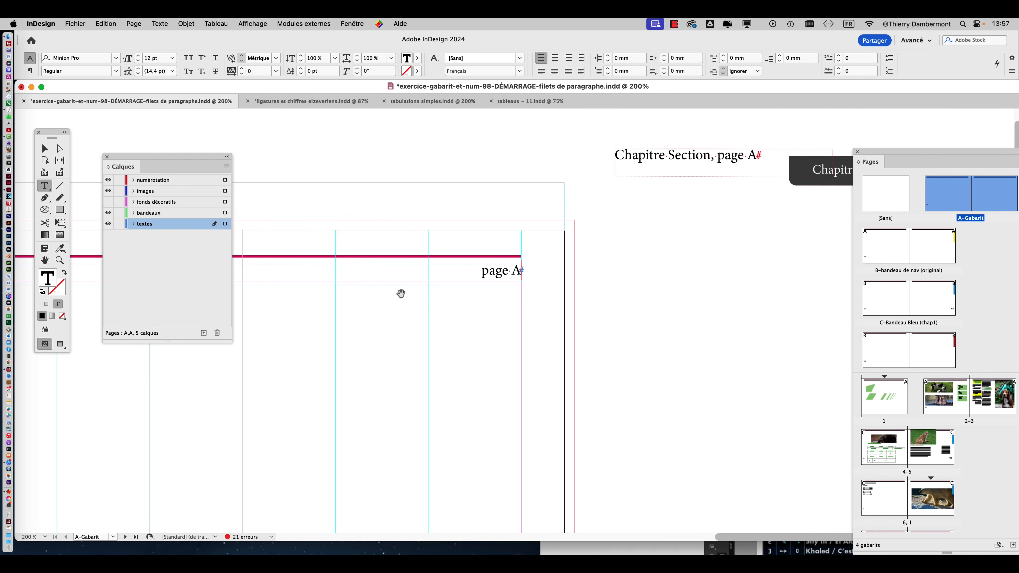
pyautogui.press('super+minus')
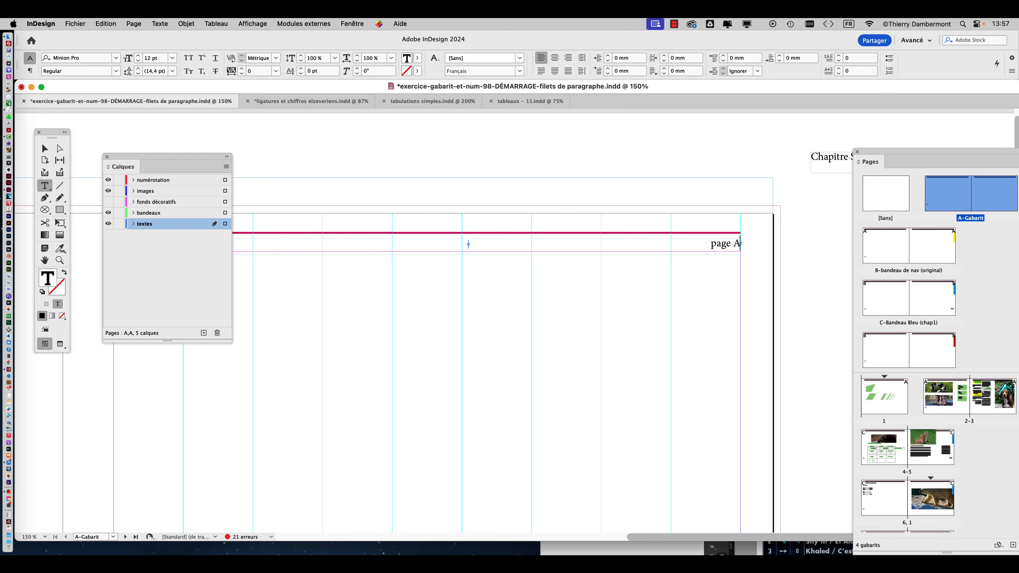
pyautogui.press('super+equal')
pyautogui.press('super+equal')
pyautogui.press('super+equal')
pyautogui.press('super+equal')
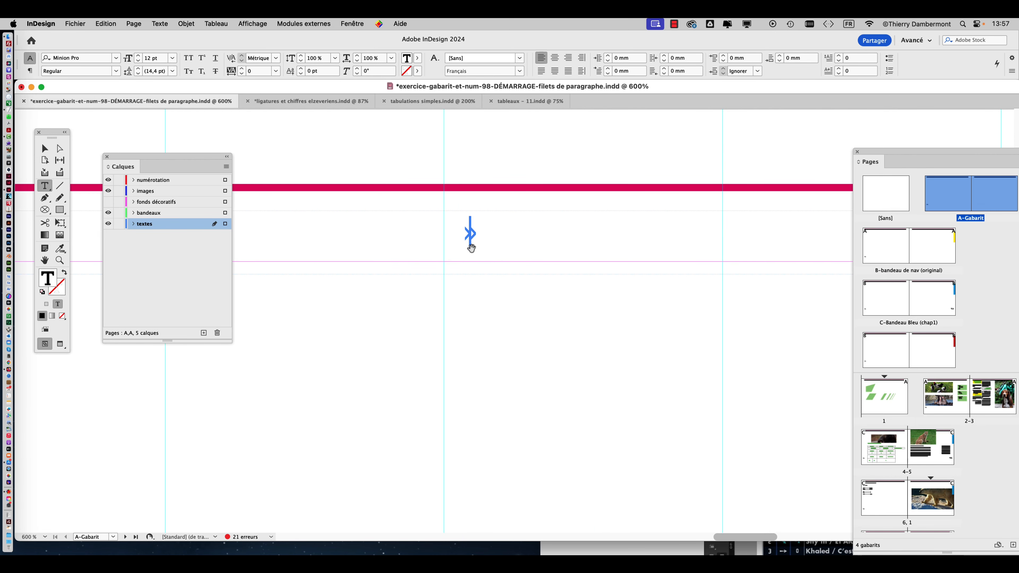
pyautogui.press('super+minus')
pyautogui.press('super+minus')
pyautogui.press('super+minus')
pyautogui.press('super+minus')
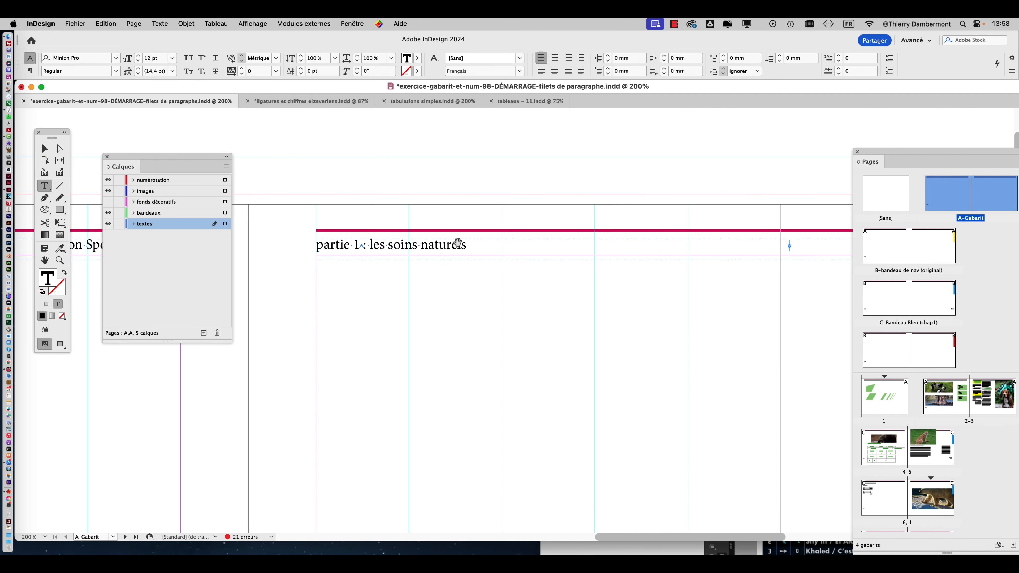
pyautogui.moveTo(805, 257); pyautogui.dragTo(601, 248)
pyautogui.hscroll(-5, 642, 256)
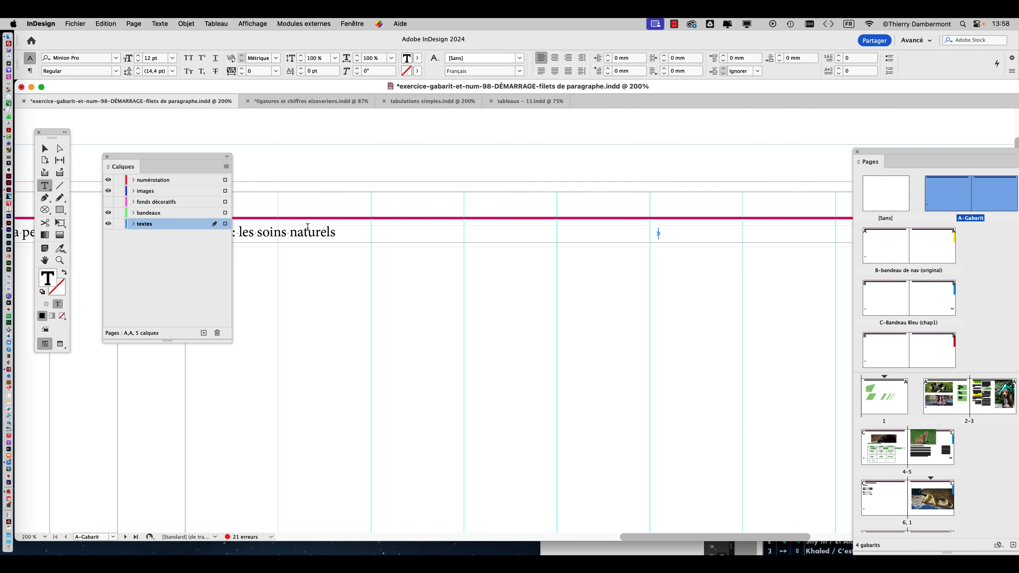
# Show the Paragraph settings for the right page's header text and place them below the header, clear of the title.
pyautogui.click(308, 228)
pyautogui.hscroll(-5, 308, 232)
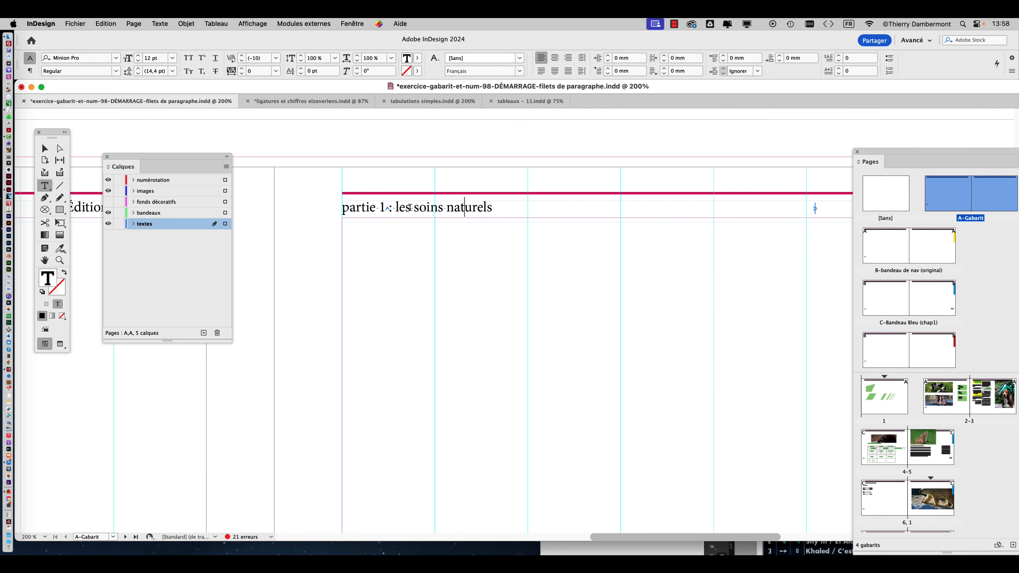
pyautogui.click(155, 23)
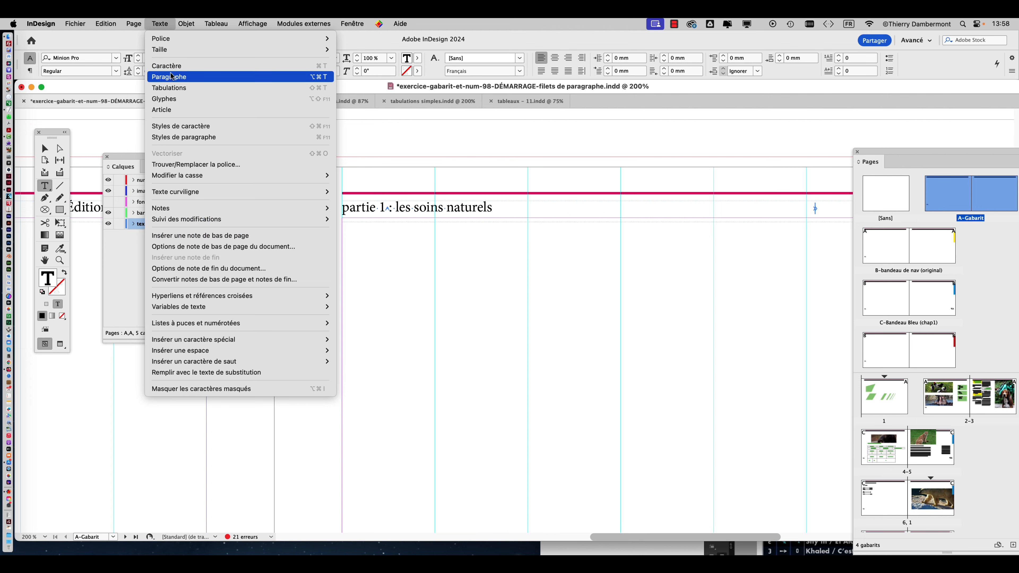
pyautogui.click(177, 79)
pyautogui.moveTo(134, 402); pyautogui.dragTo(499, 244)
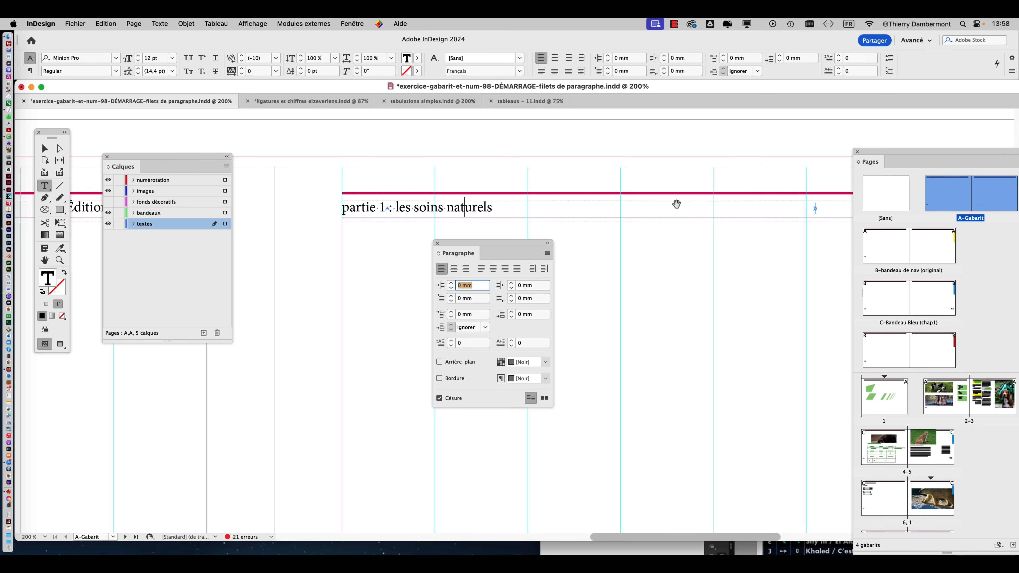
pyautogui.hscroll(-5, 676, 204)
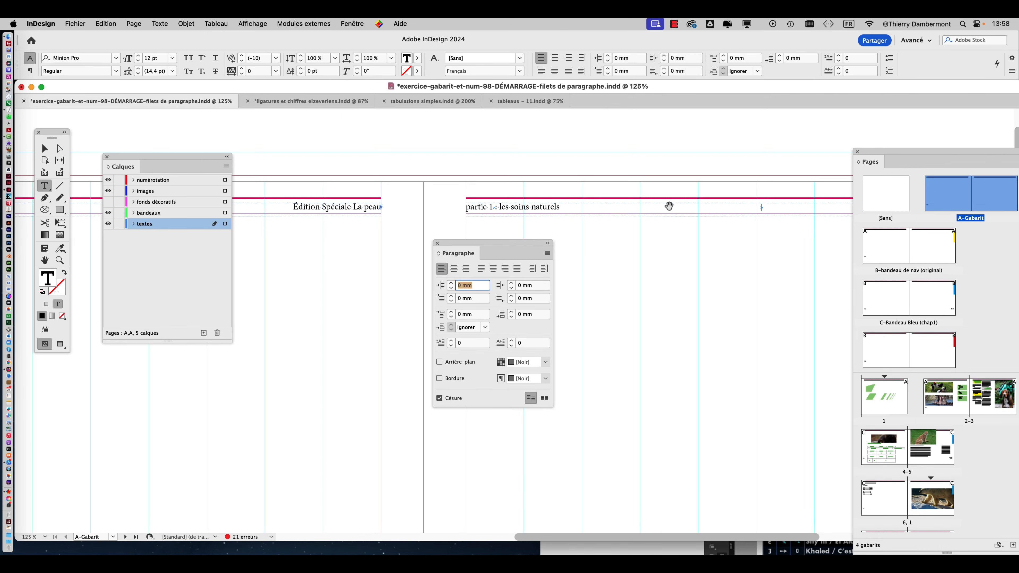
pyautogui.press('super+minus')
pyautogui.press('super+minus')
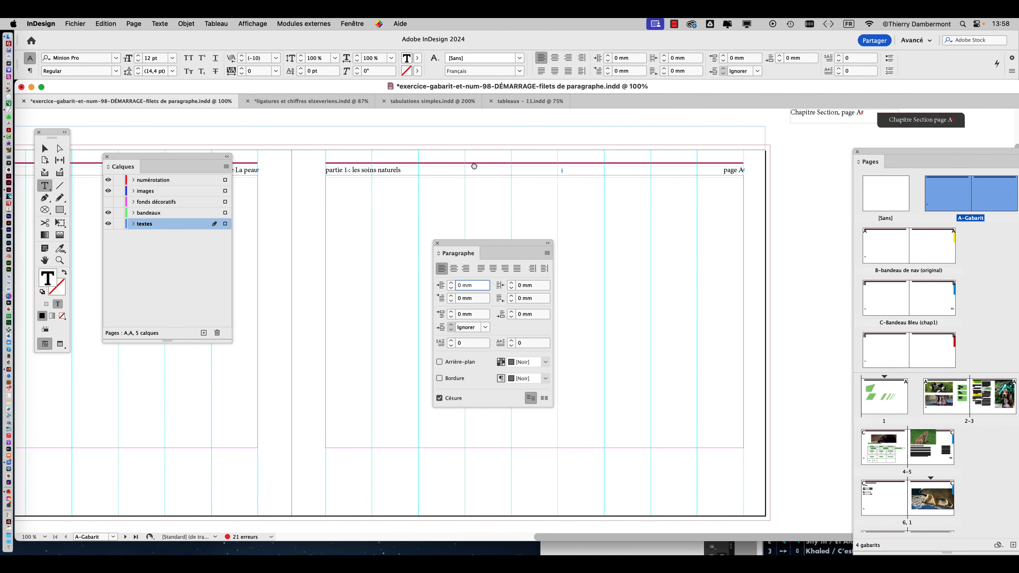
pyautogui.moveTo(473, 169); pyautogui.dragTo(471, 172)
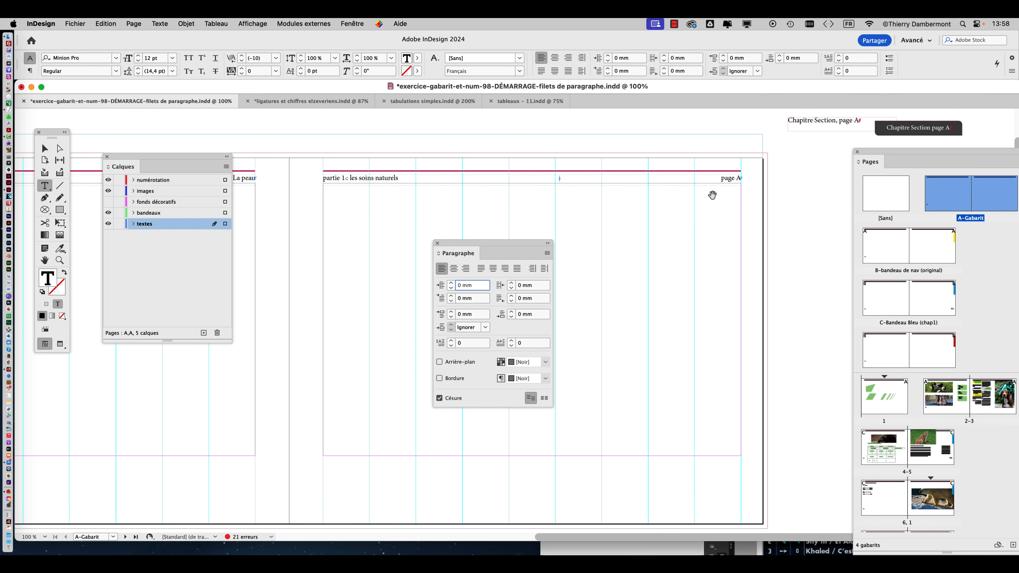
pyautogui.keyDown('super'); pyautogui.click(352, 178); pyautogui.keyUp('super')
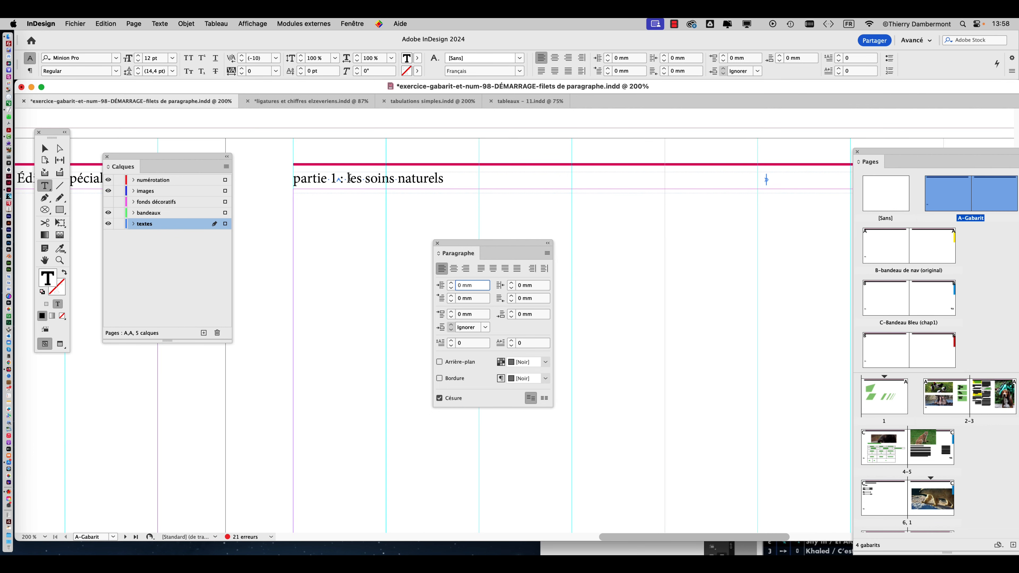
pyautogui.moveTo(449, 243); pyautogui.dragTo(307, 267)
# Show the Character settings and set "les soins naturels" in the right page's header to Bold.
pyautogui.click(160, 23)
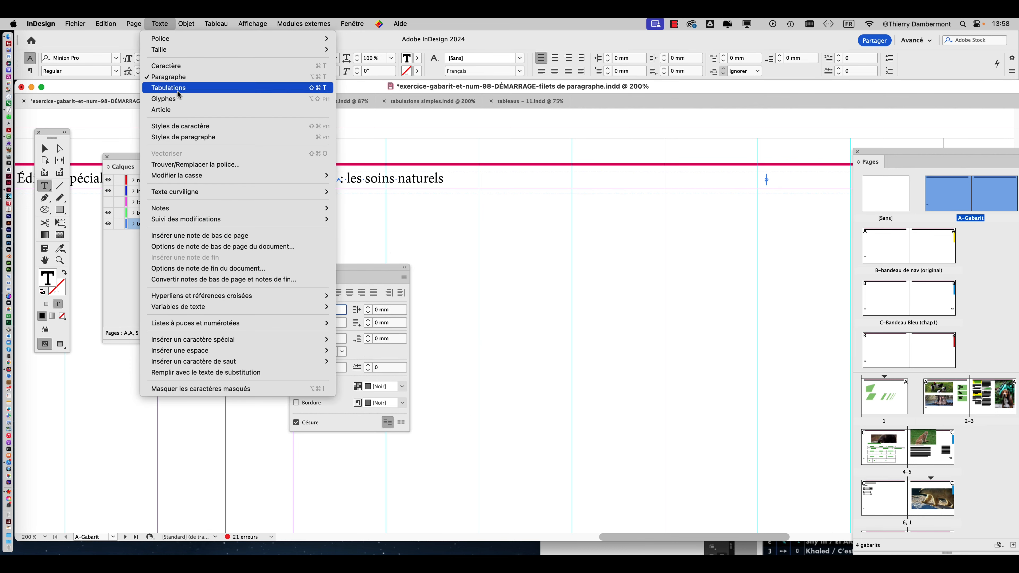
pyautogui.click(178, 66)
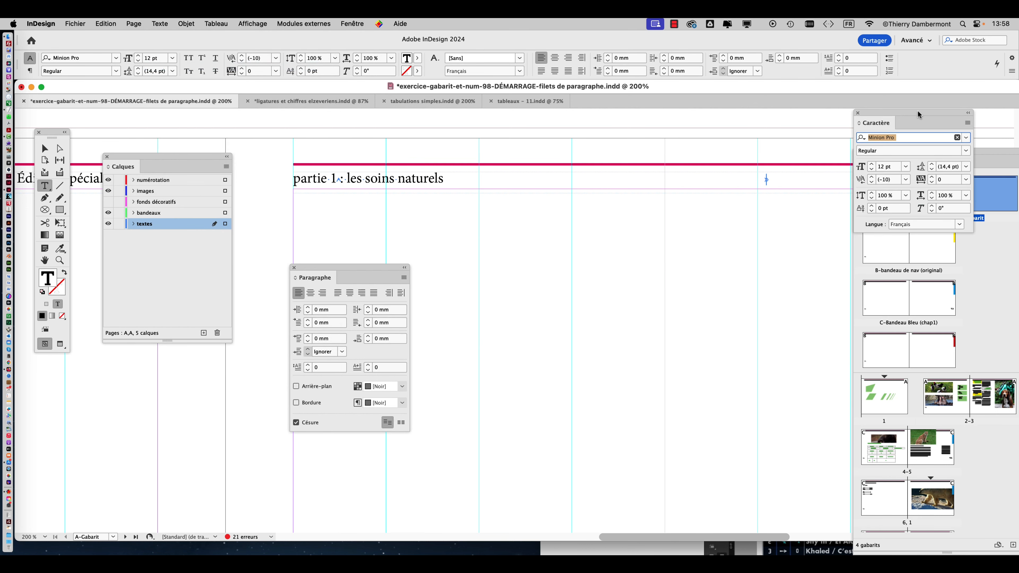
pyautogui.moveTo(918, 115); pyautogui.dragTo(552, 247)
pyautogui.moveTo(347, 178); pyautogui.dragTo(448, 180)
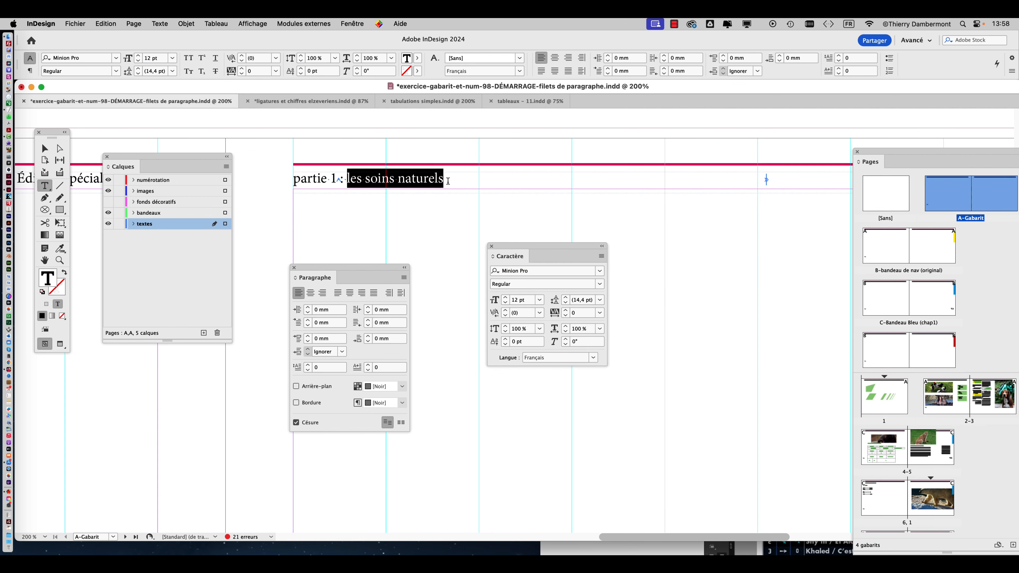
pyautogui.click(600, 284)
pyautogui.click(531, 378)
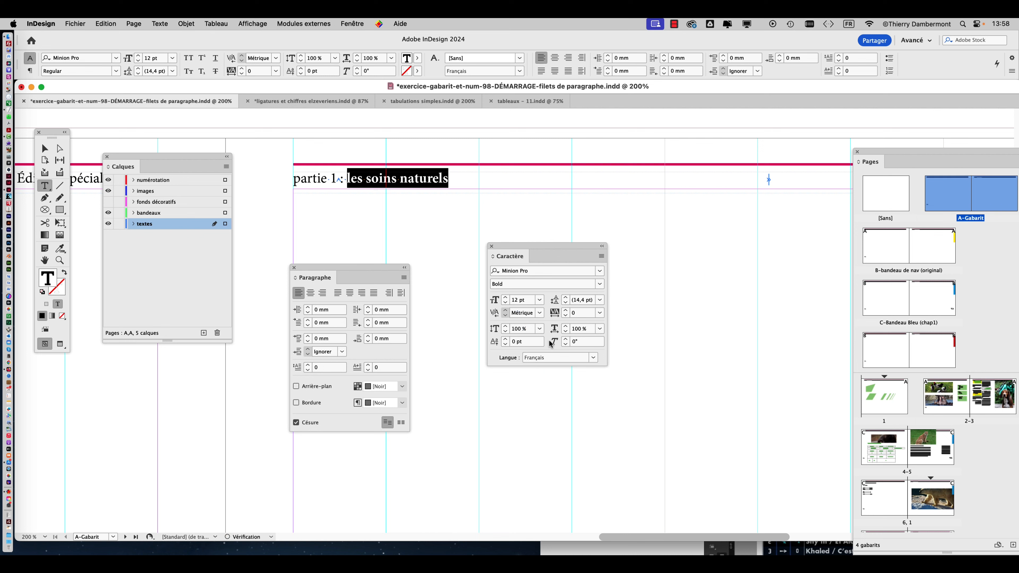
# Set the page number marker after "page" in the right page's header to Bold.
pyautogui.click(642, 180)
pyautogui.moveTo(769, 229); pyautogui.dragTo(388, 204)
pyautogui.moveTo(731, 170); pyautogui.dragTo(652, 176)
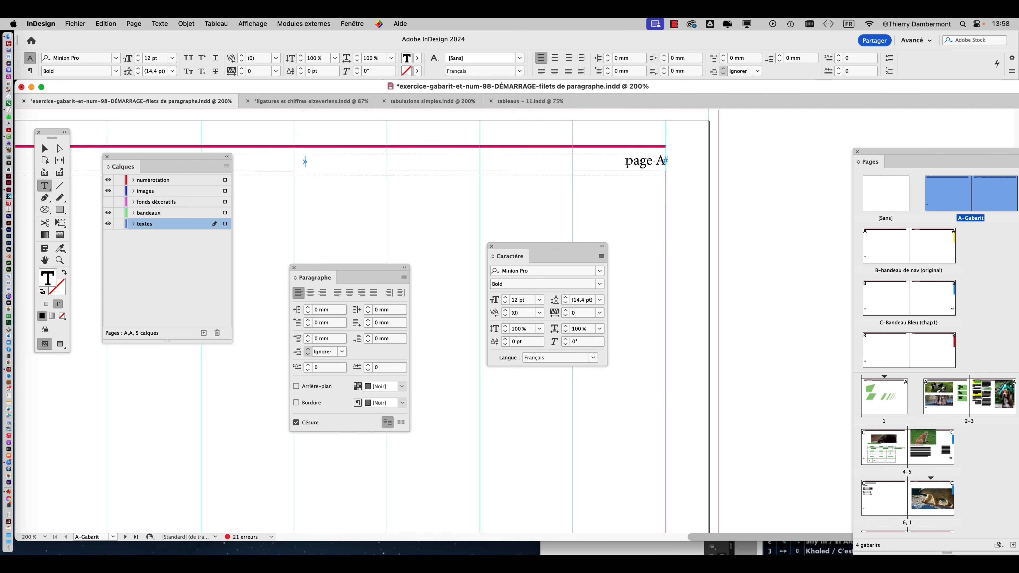
pyautogui.hotkey('shift', 'Right')
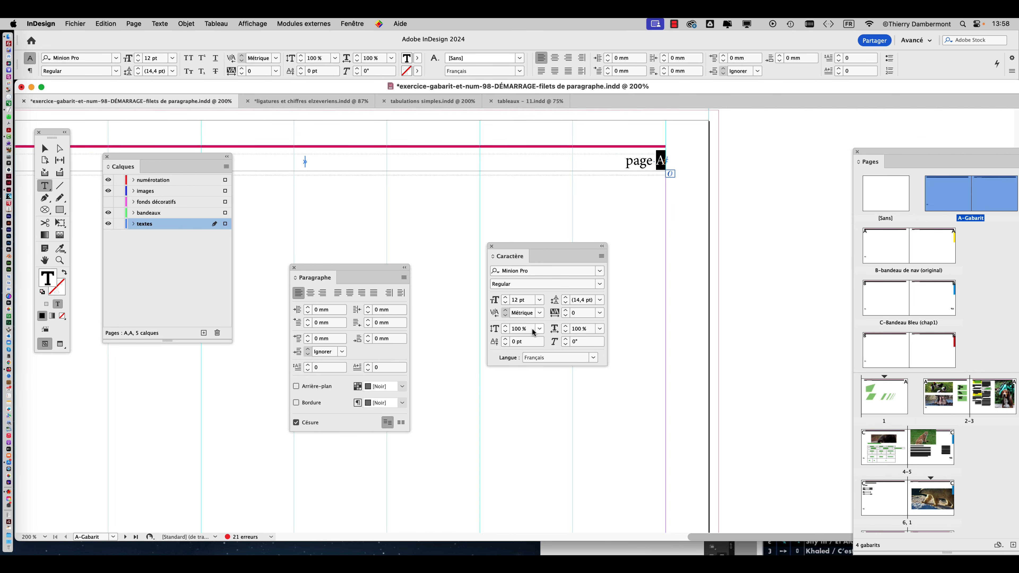
pyautogui.click(599, 284)
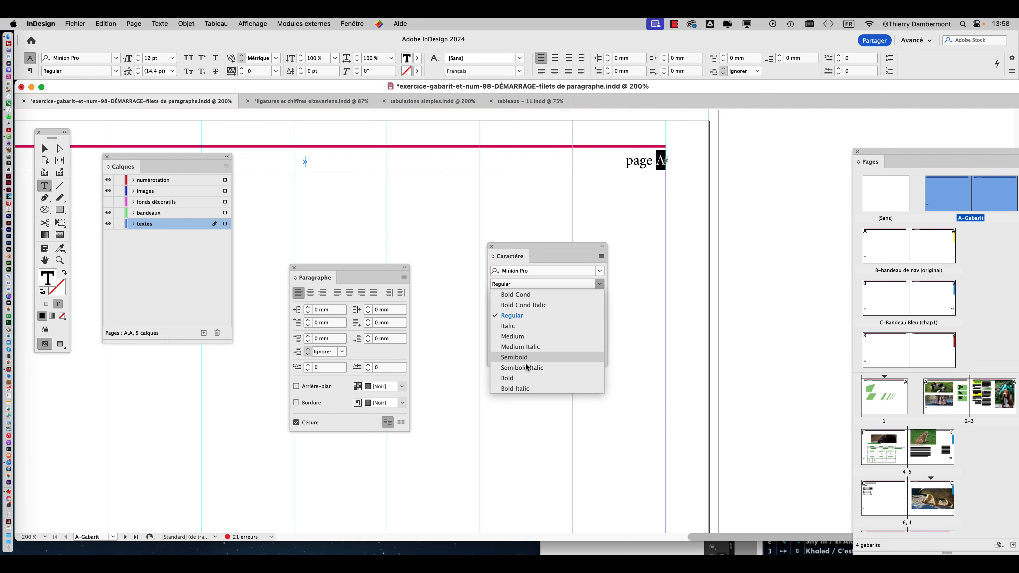
pyautogui.click(532, 378)
pyautogui.press('Home')
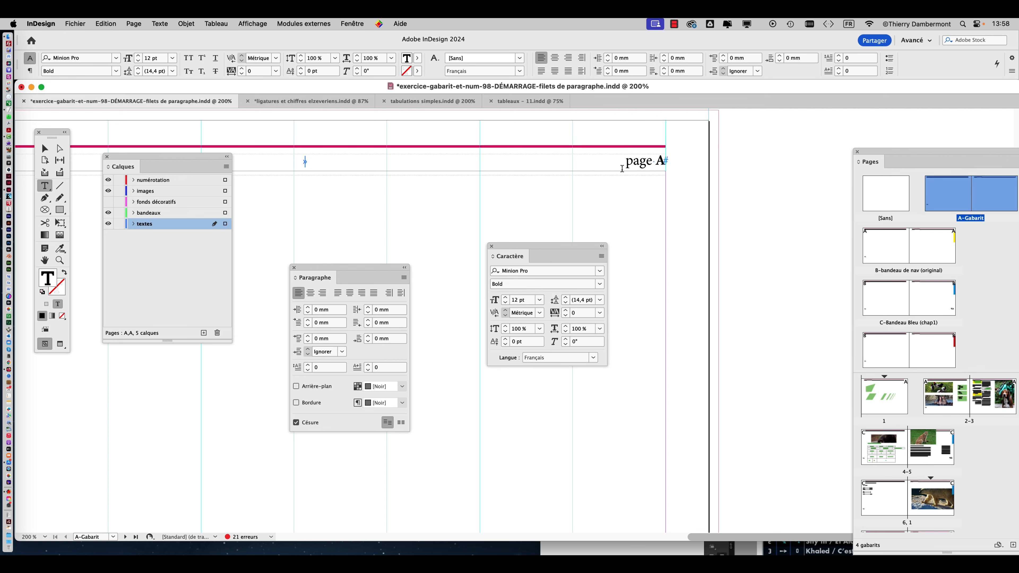
# Go to the spread of pages 2-3 and display it in Preview mode.
pyautogui.press('cmd+1')
pyautogui.moveTo(517, 214); pyautogui.dragTo(681, 190)
pyautogui.doubleClick(952, 395)
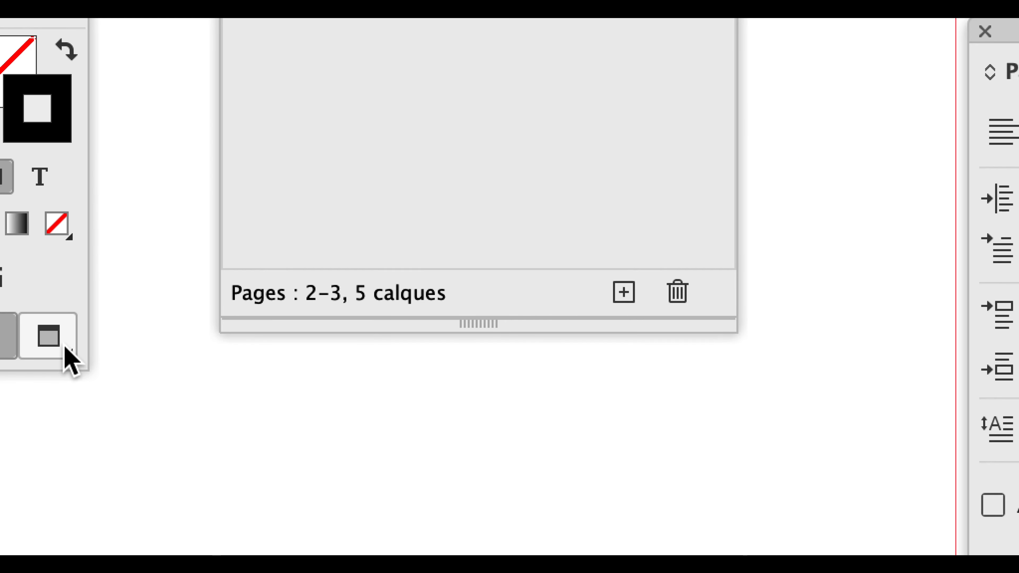
pyautogui.click(48, 337)
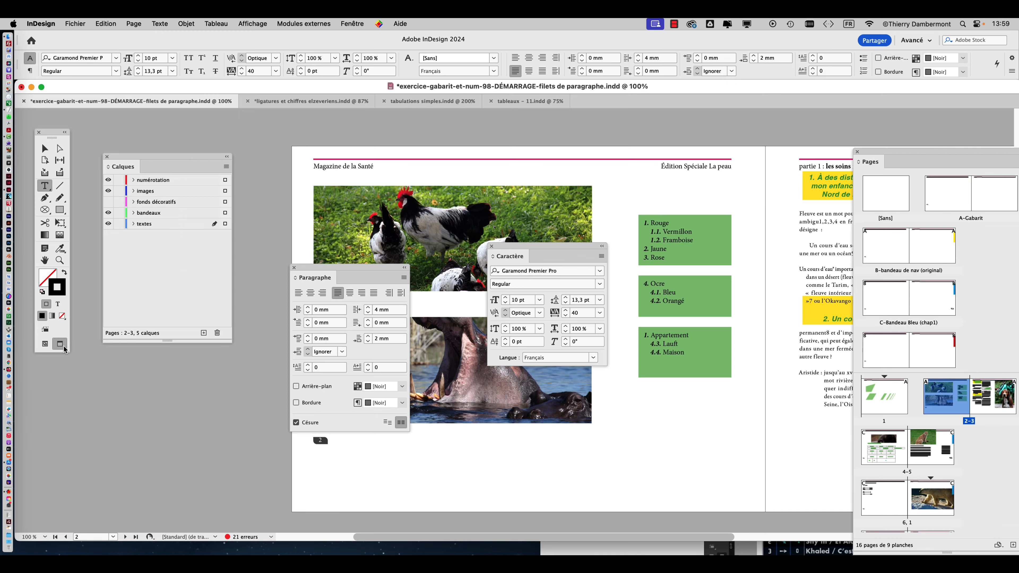
# Move the Layers and Pages panels aside and examine the running headers across pages 2 and 3.
pyautogui.click(45, 260)
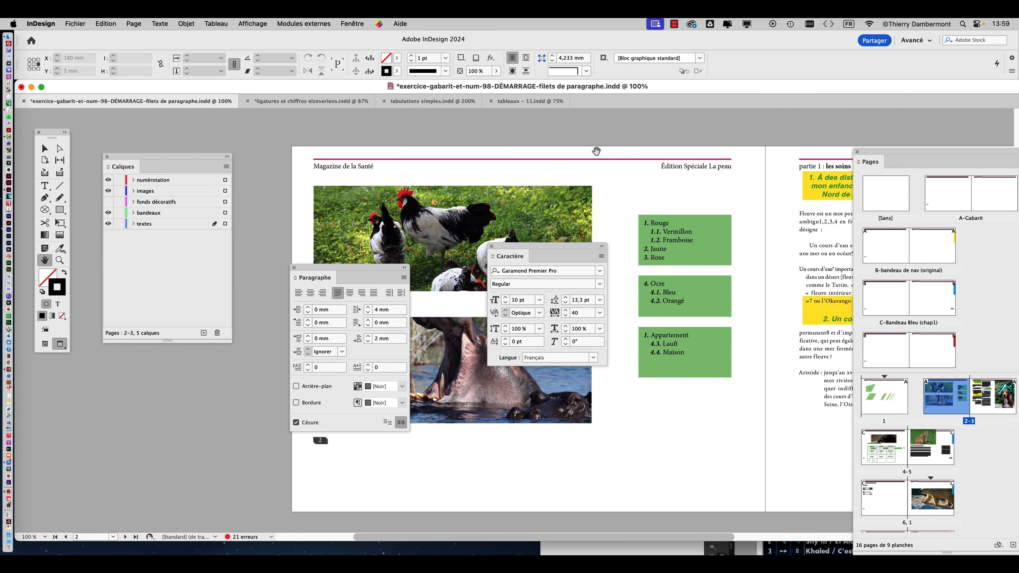
pyautogui.moveTo(323, 156); pyautogui.dragTo(187, 253)
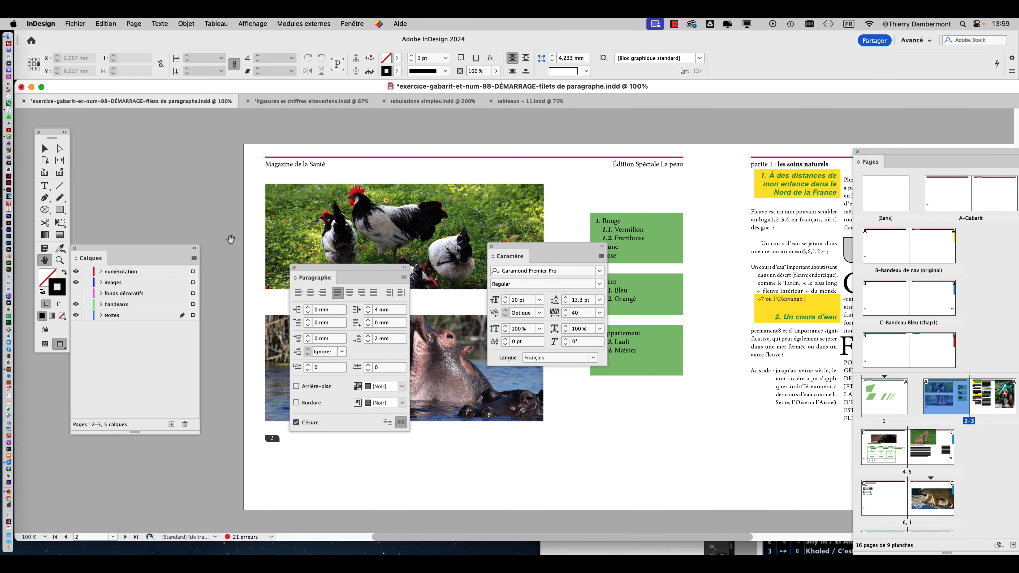
pyautogui.moveTo(875, 156); pyautogui.dragTo(808, 295)
pyautogui.moveTo(750, 191); pyautogui.dragTo(607, 171)
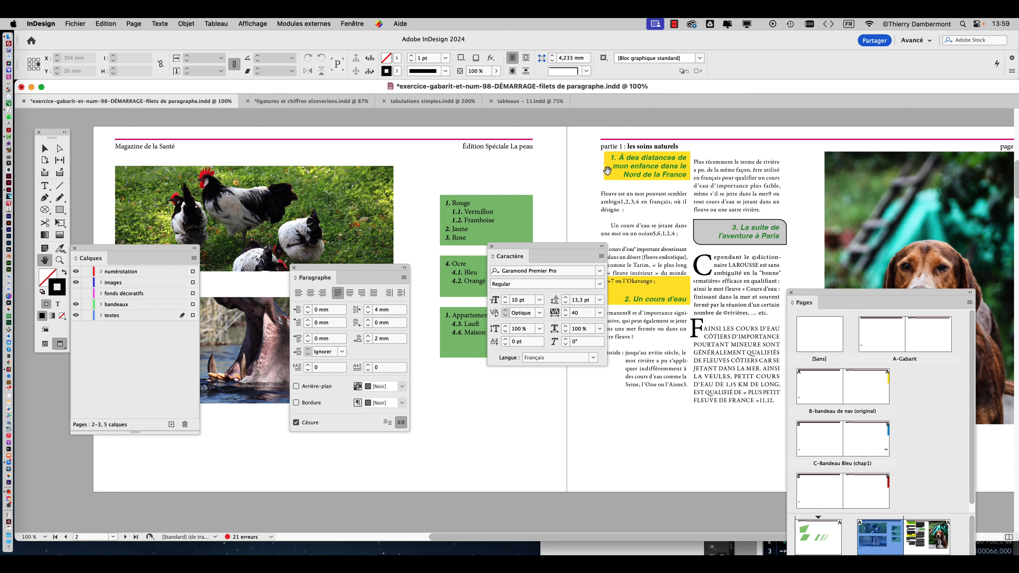
pyautogui.moveTo(712, 164); pyautogui.dragTo(510, 168)
pyautogui.keyDown('super'); pyautogui.click(459, 147); pyautogui.keyUp('super')
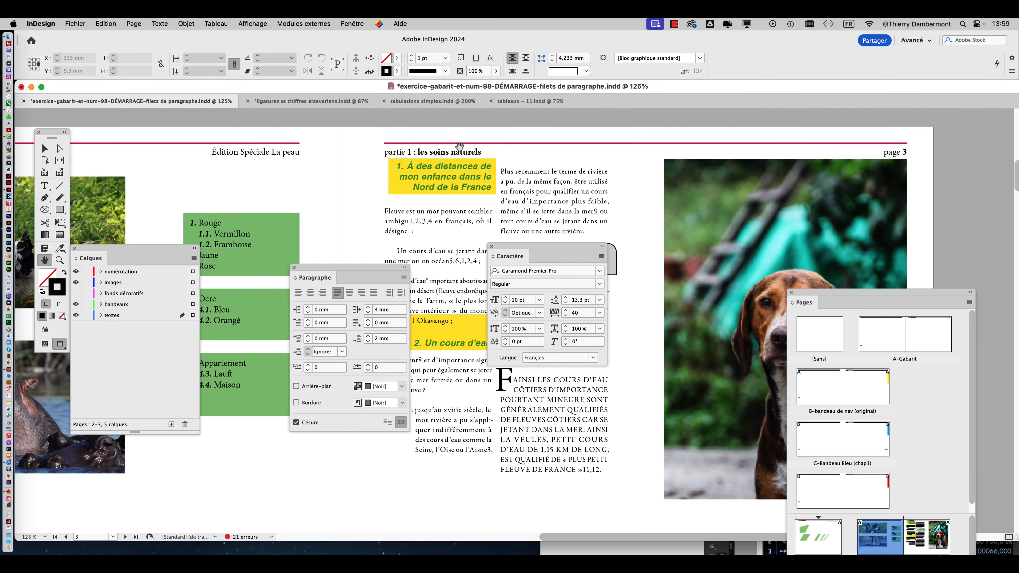
pyautogui.keyDown('super'); pyautogui.click(459, 147); pyautogui.keyUp('super')
pyautogui.moveTo(656, 170); pyautogui.dragTo(399, 164)
pyautogui.moveTo(598, 175); pyautogui.dragTo(570, 175)
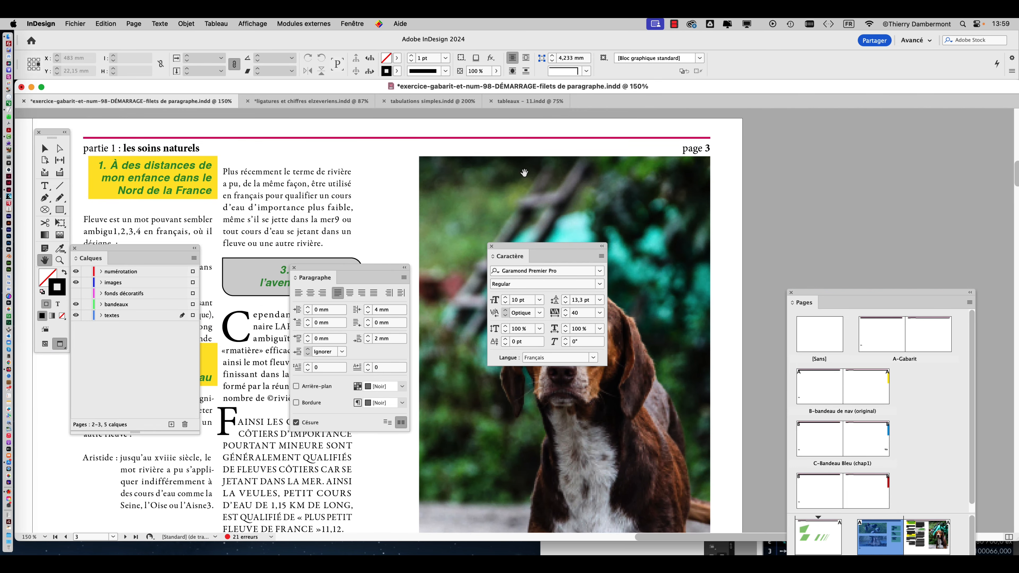
pyautogui.moveTo(492, 171); pyautogui.dragTo(861, 173)
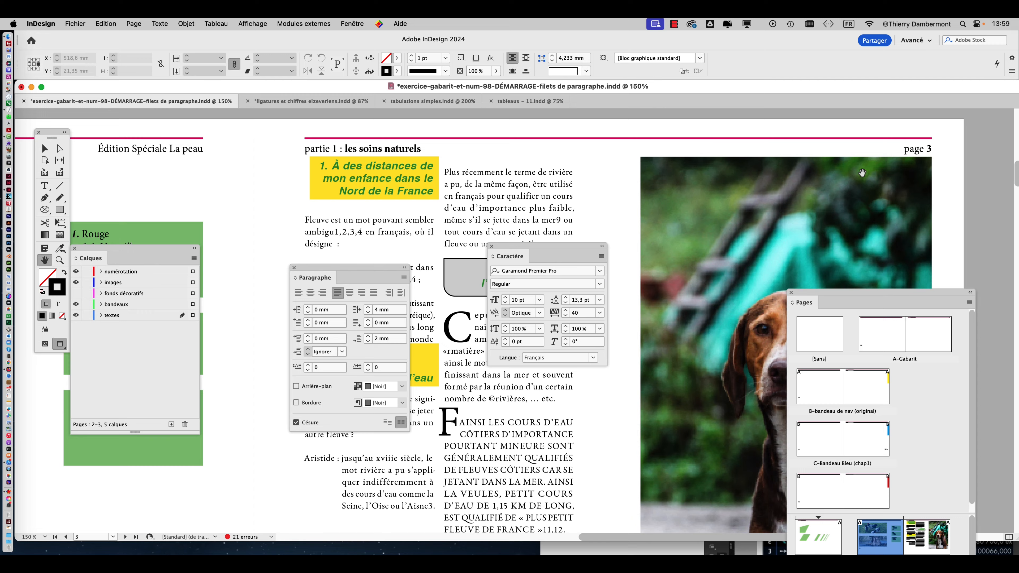
# Examine the page number in page 3's running header up close.
pyautogui.keyDown('super'); pyautogui.click(928, 151); pyautogui.keyUp('super')
pyautogui.keyDown('super'); pyautogui.click(927, 151); pyautogui.keyUp('super')
pyautogui.keyDown('alt'); pyautogui.keyDown('super'); pyautogui.click(916, 153); pyautogui.keyUp('super'); pyautogui.keyUp('alt')
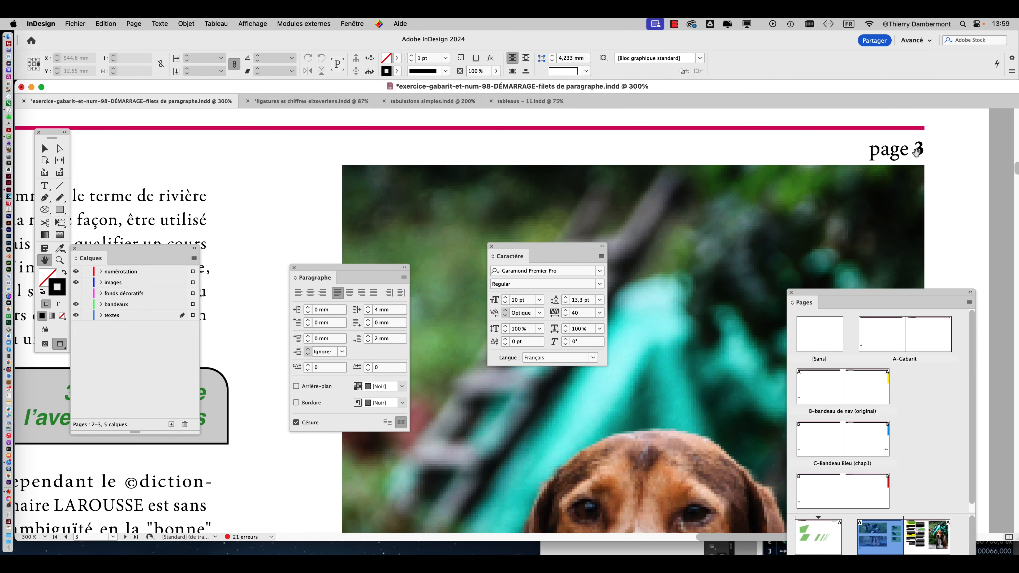
# Show the whole spread of pages 2-3 at 100% and move the Tools and Character panels aside to examine the running headers.
pyautogui.keyDown('alt'); pyautogui.keyDown('super'); pyautogui.click(914, 153); pyautogui.keyUp('super'); pyautogui.keyUp('alt')
pyautogui.keyDown('alt'); pyautogui.keyDown('super'); pyautogui.click(914, 153); pyautogui.keyUp('super'); pyautogui.keyUp('alt')
pyautogui.keyDown('alt'); pyautogui.keyDown('super'); pyautogui.click(779, 155); pyautogui.keyUp('super'); pyautogui.keyUp('alt')
pyautogui.keyDown('alt'); pyautogui.keyDown('super'); pyautogui.click(600, 186); pyautogui.keyUp('super'); pyautogui.keyUp('alt')
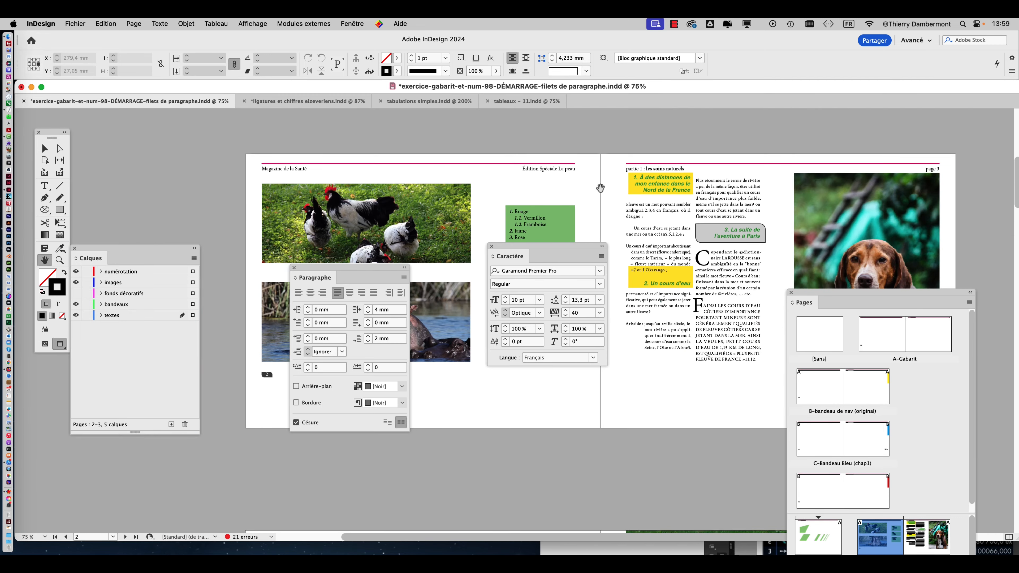
pyautogui.keyDown('alt'); pyautogui.keyDown('super'); pyautogui.click(469, 159); pyautogui.keyUp('super'); pyautogui.keyUp('alt')
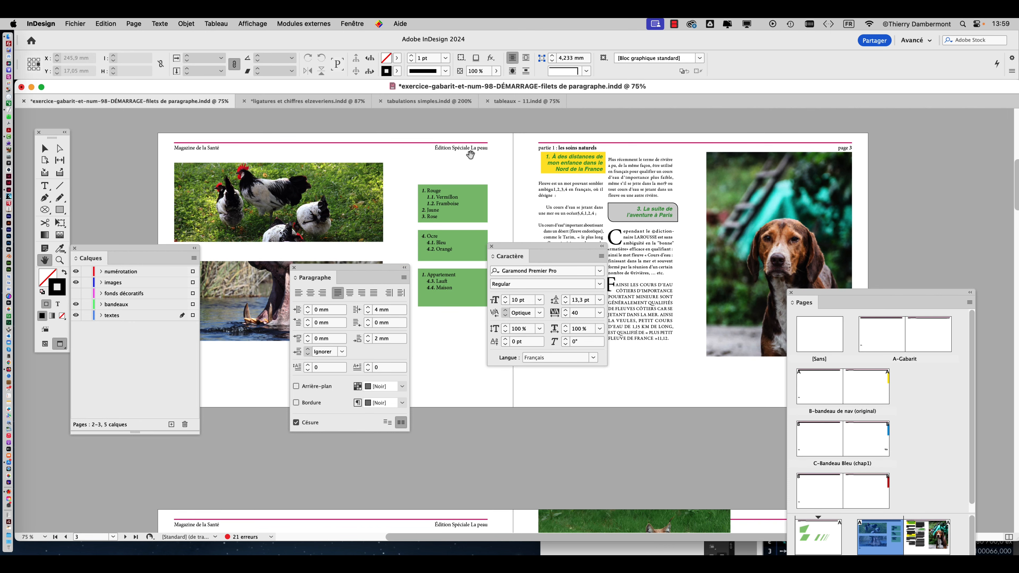
pyautogui.keyDown('super'); pyautogui.click(473, 151); pyautogui.keyUp('super')
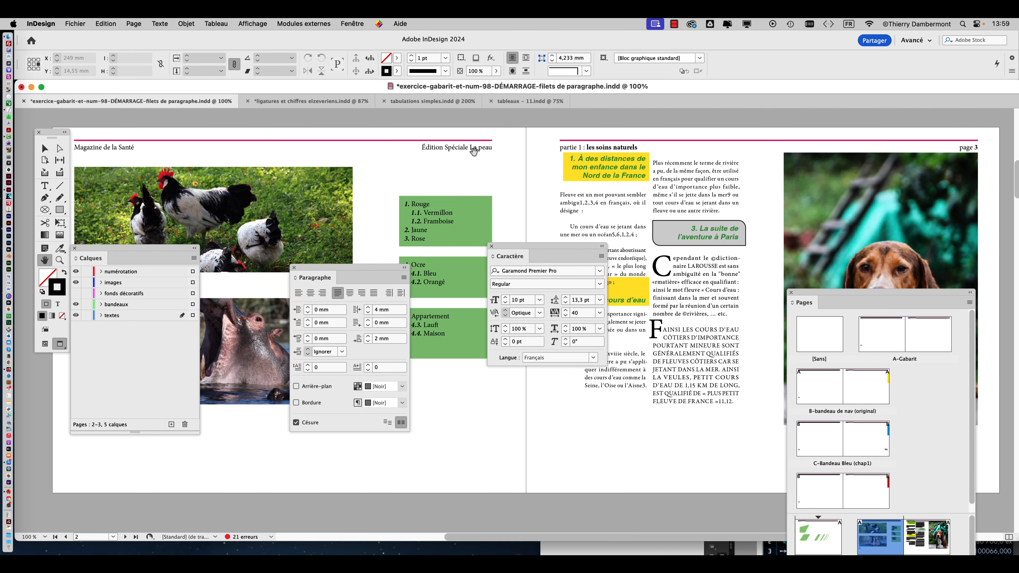
pyautogui.moveTo(52, 134); pyautogui.dragTo(44, 130)
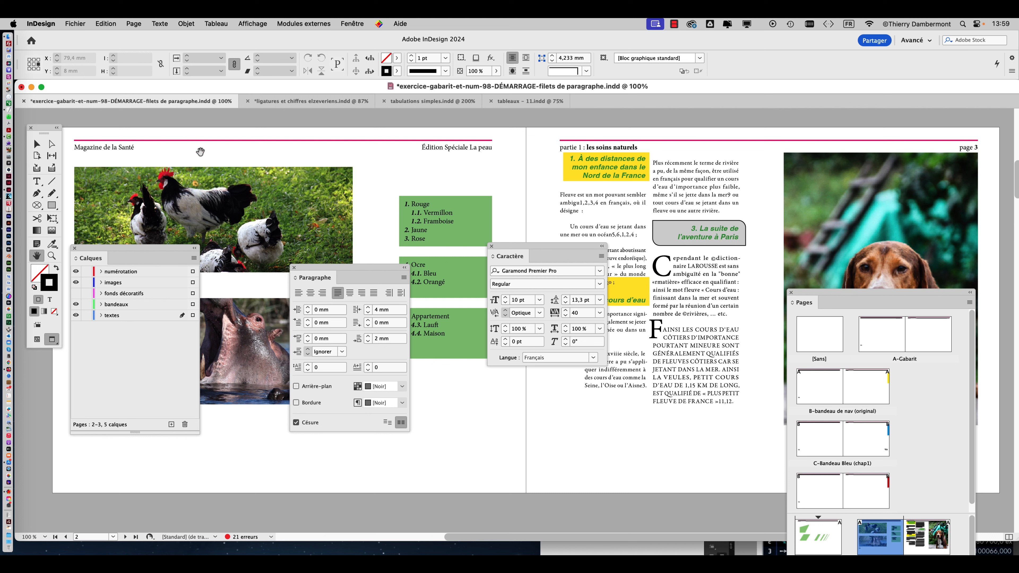
pyautogui.moveTo(545, 249); pyautogui.dragTo(534, 300)
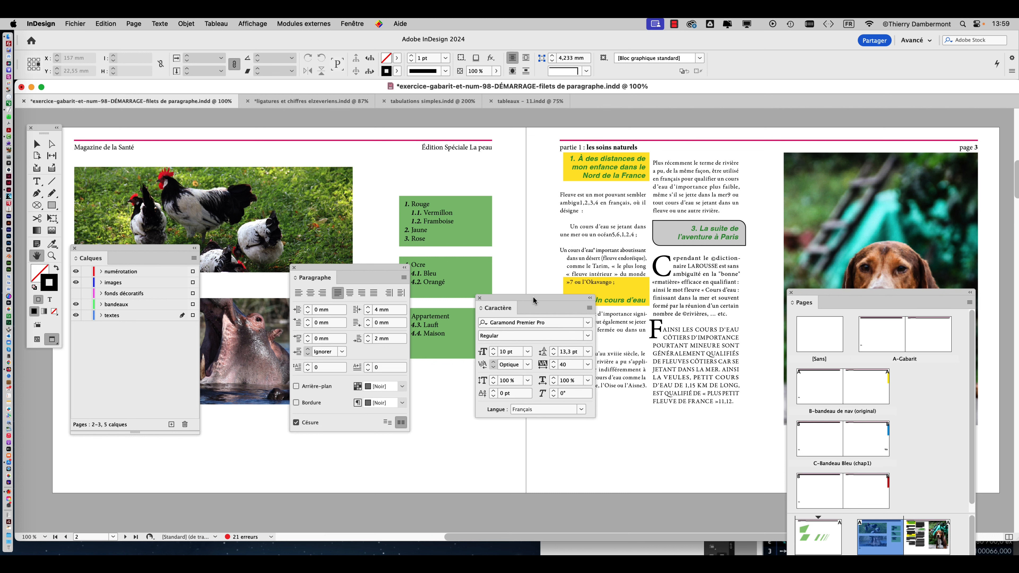